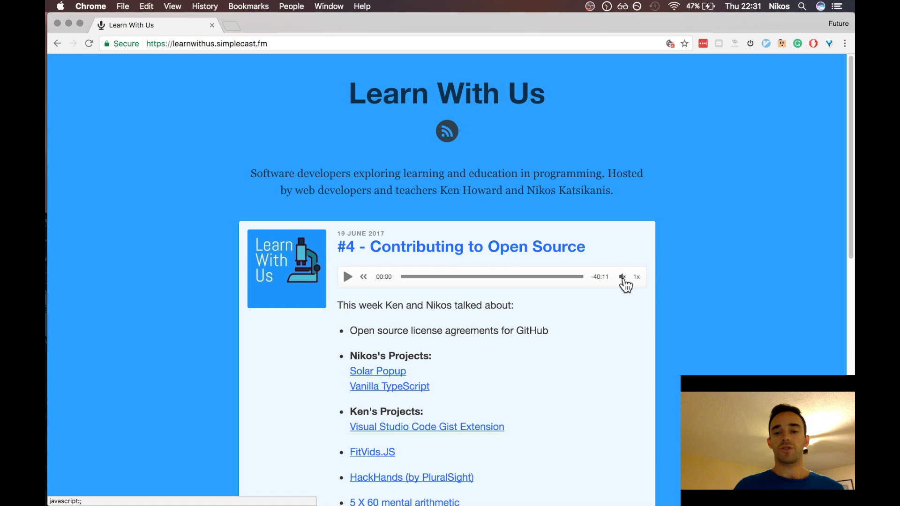
Step: Play episode #4 on Simplecast with the system volume raised, then pause it at 00:13
click(349, 279)
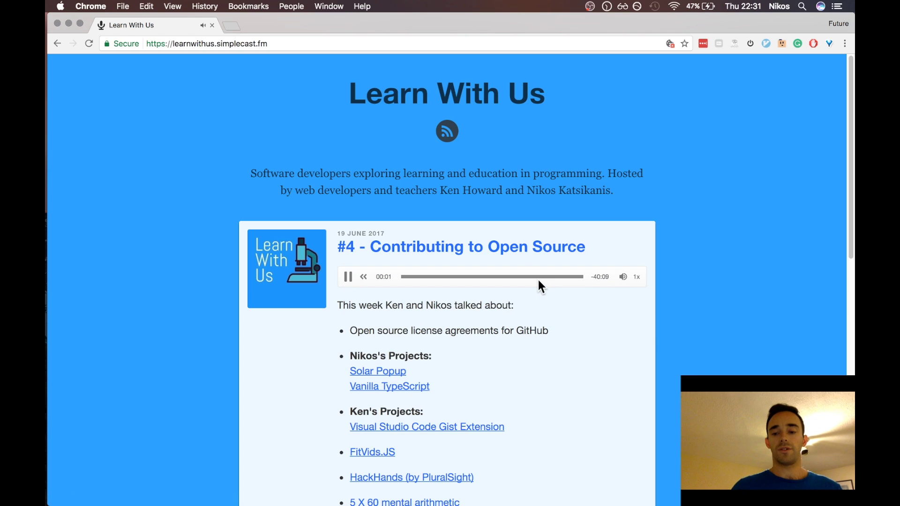
key(XF86AudioRaiseVolume)
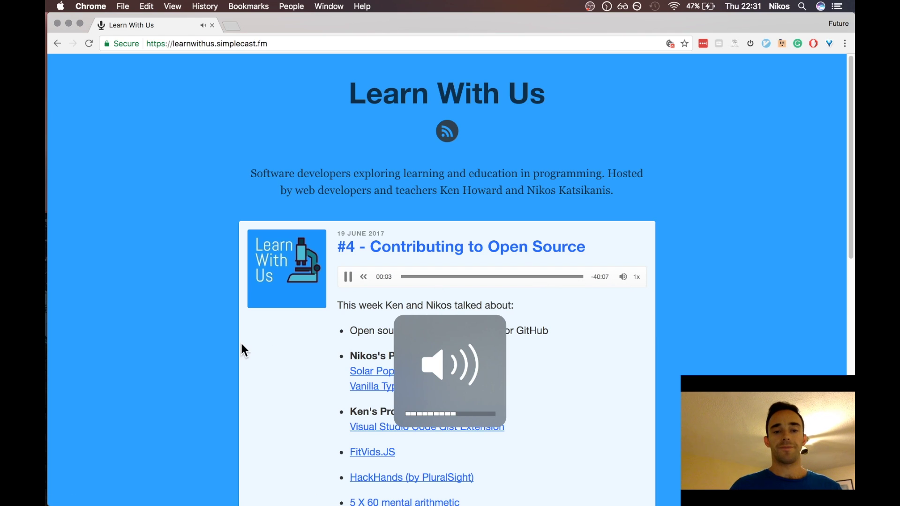
key(XF86AudioRaiseVolume)
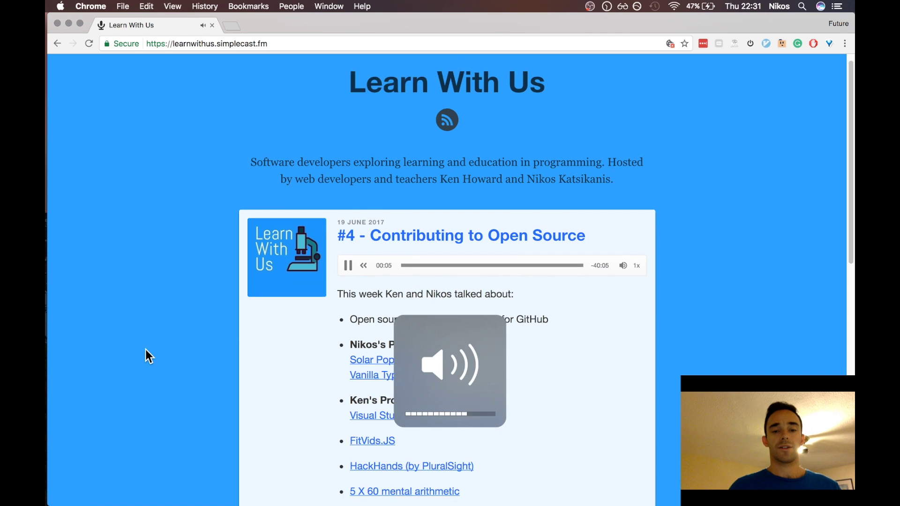
scroll(146, 350, down, 10)
scroll(146, 350, down, 6)
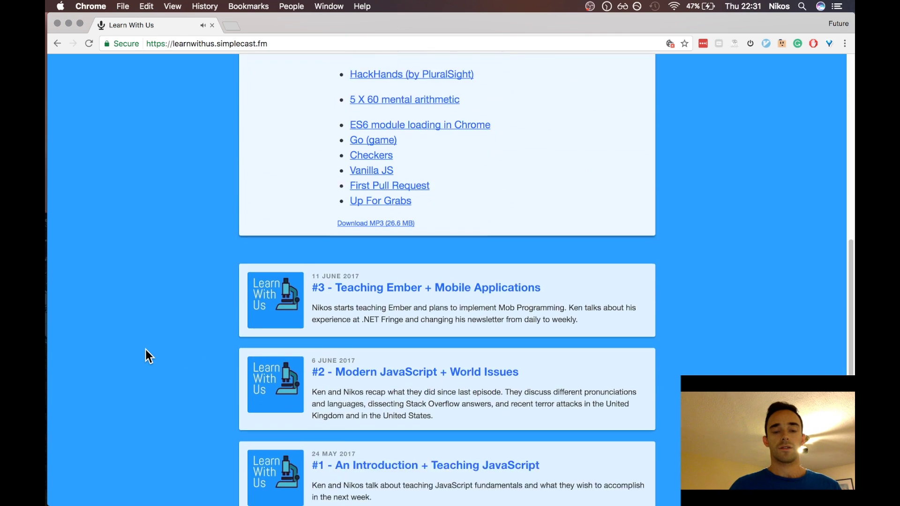
scroll(145, 350, up, 15)
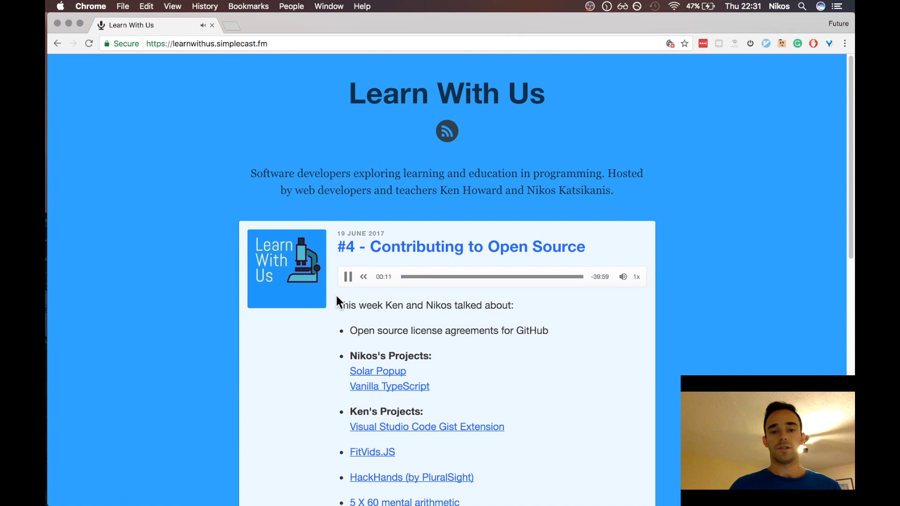
click(349, 279)
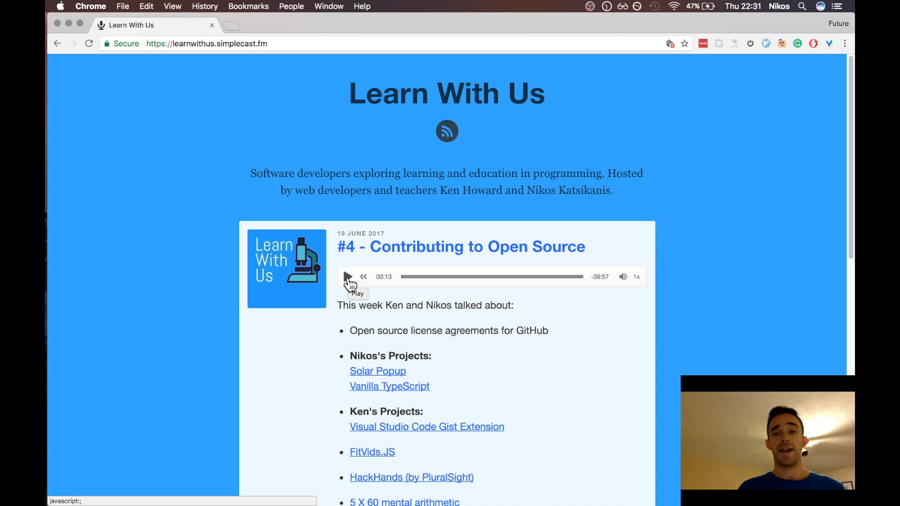
Step: Switch to GarageBand to show the podcast project's Narration Vocal, ken-24b, acoustic-riff and Dance Vocal tracks
key(super+Tab)
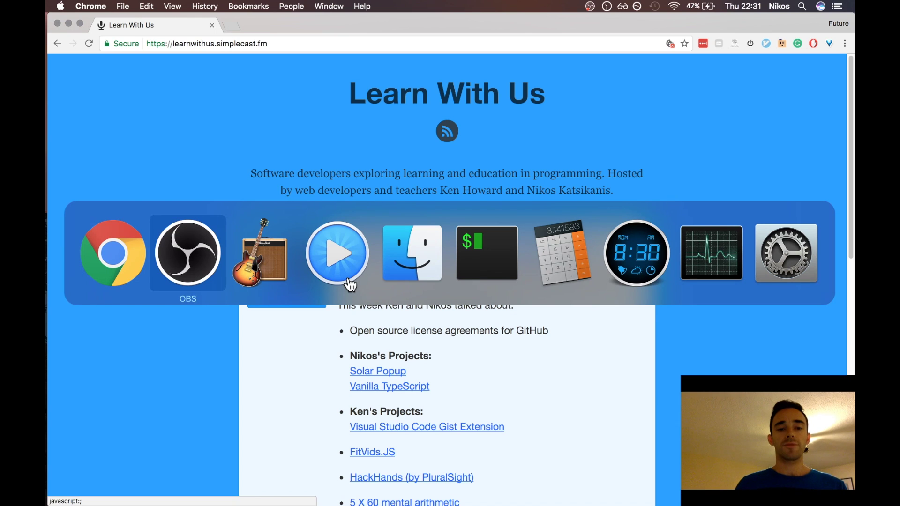
key(super+Tab)
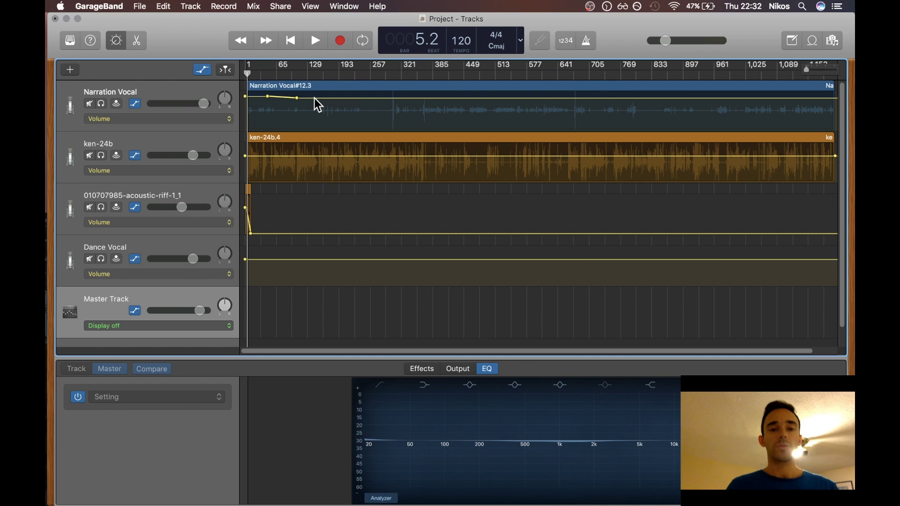
Step: With Narration Vocal selected and the timeline zoomed in, play from bar 1 and stop near bar 6
click(350, 86)
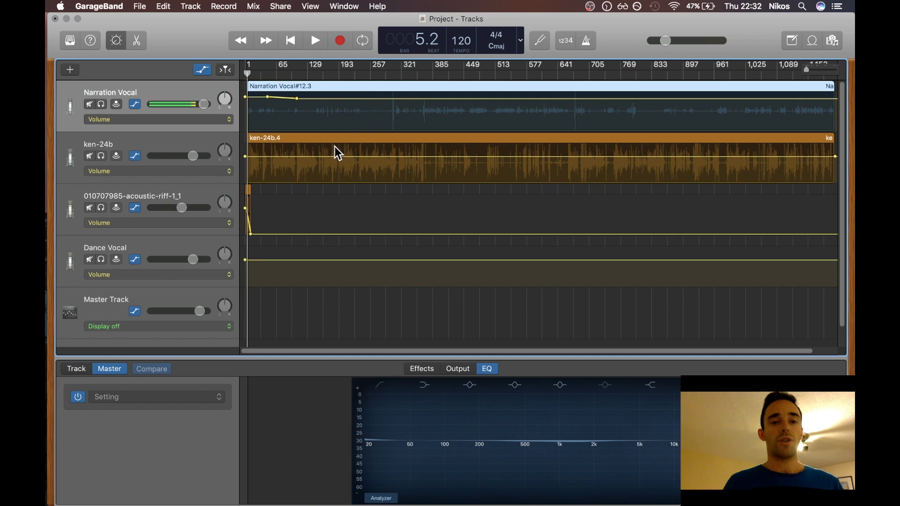
key(super+Right)
key(super+Right)
key(super+Right)
key(super+Right)
key(super+Right)
key(super+Right)
key(super+Right)
key(super+Right)
key(super+Right)
key(super+Right)
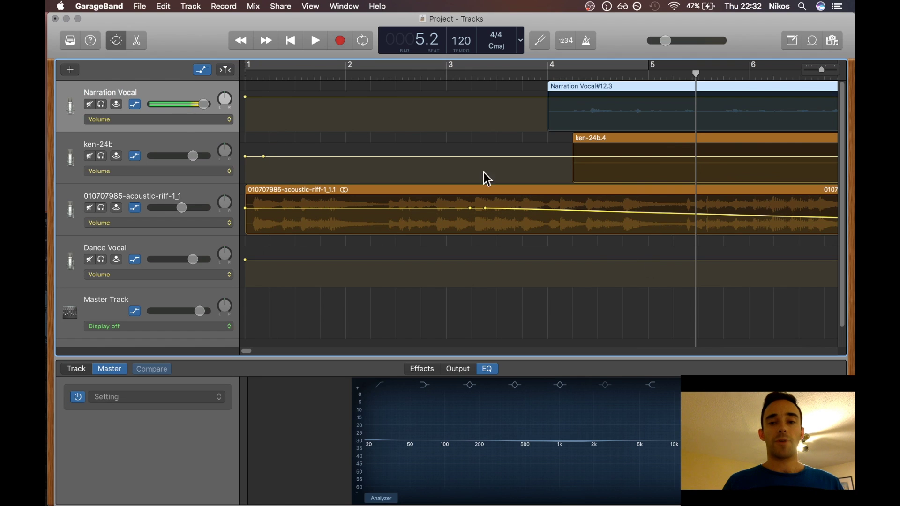
click(246, 74)
key(space)
key(XF86AudioRaiseVolume)
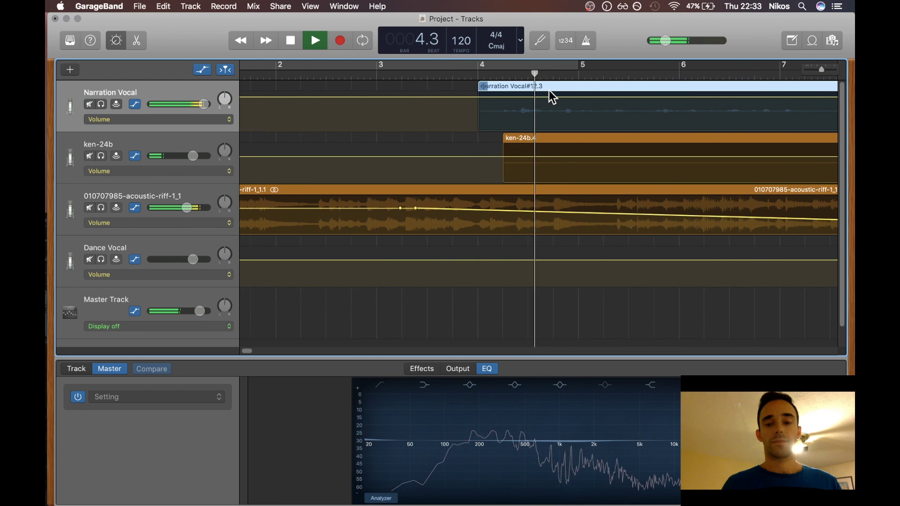
key(XF86AudioRaiseVolume)
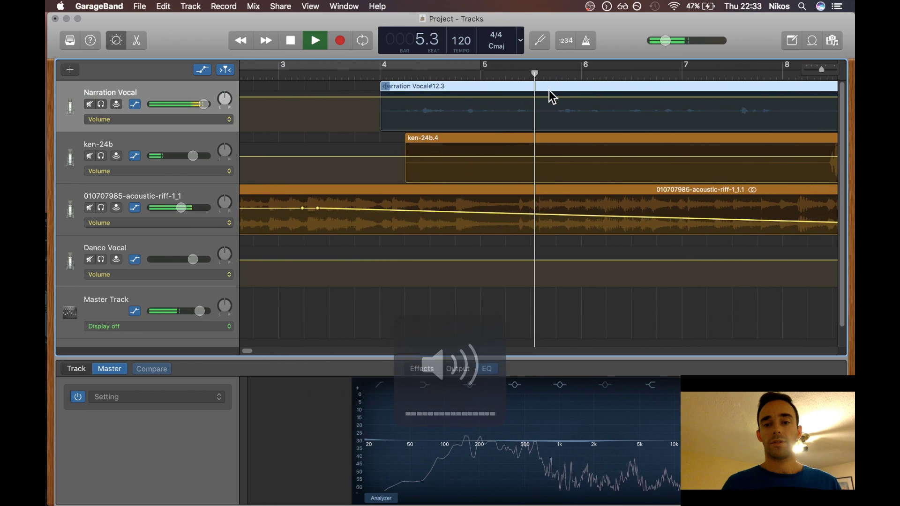
key(space)
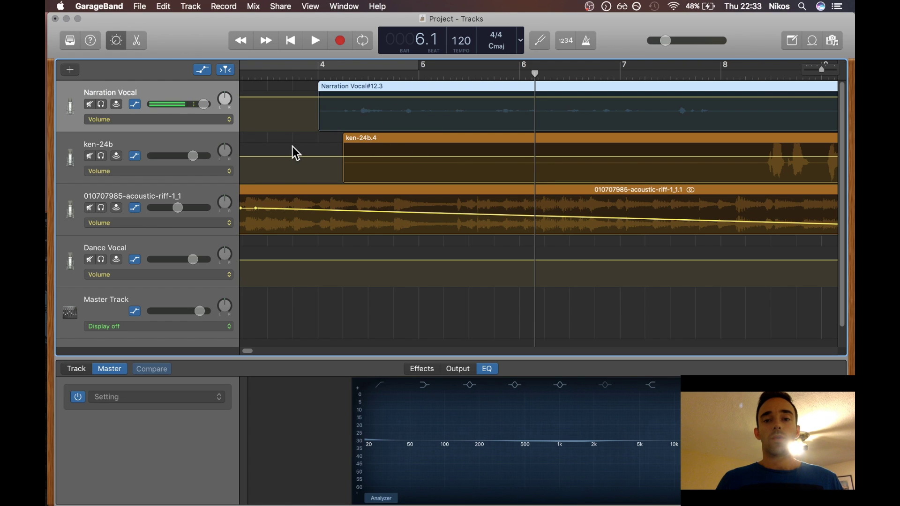
Step: Lower the Narration Vocal volume slider slightly, then review the timeline around bars 4 to 7
key(super+Right)
key(super+Right)
key(super+Right)
key(super+Right)
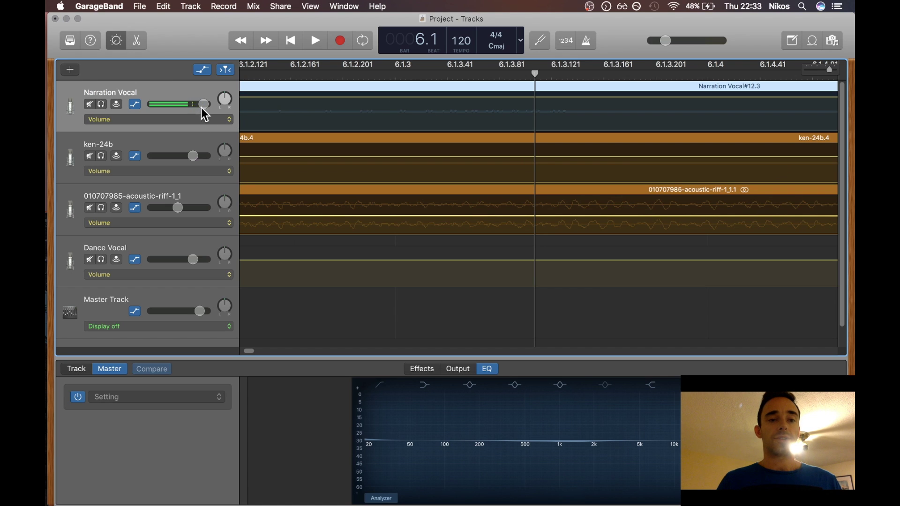
drag(204, 104, 193, 104)
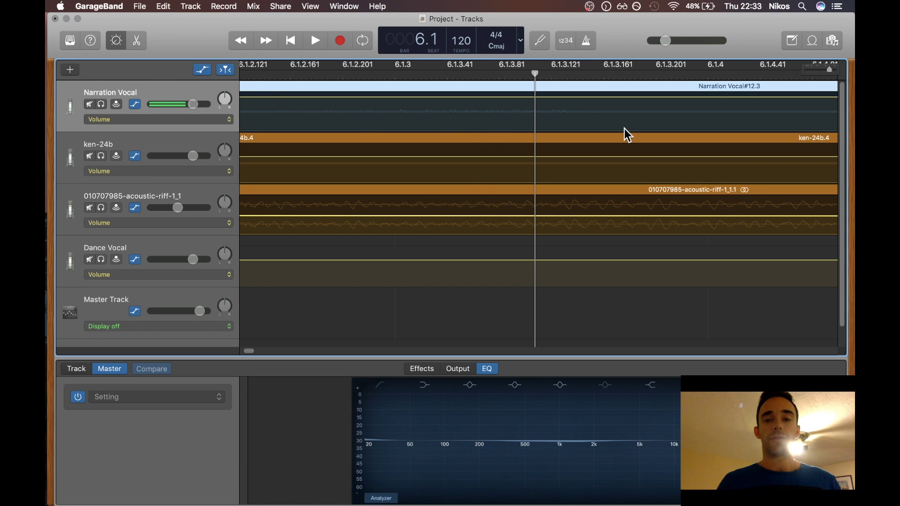
scroll(481, 188, right, 5)
key(super+Left)
key(super+Left)
key(super+Left)
key(super+Left)
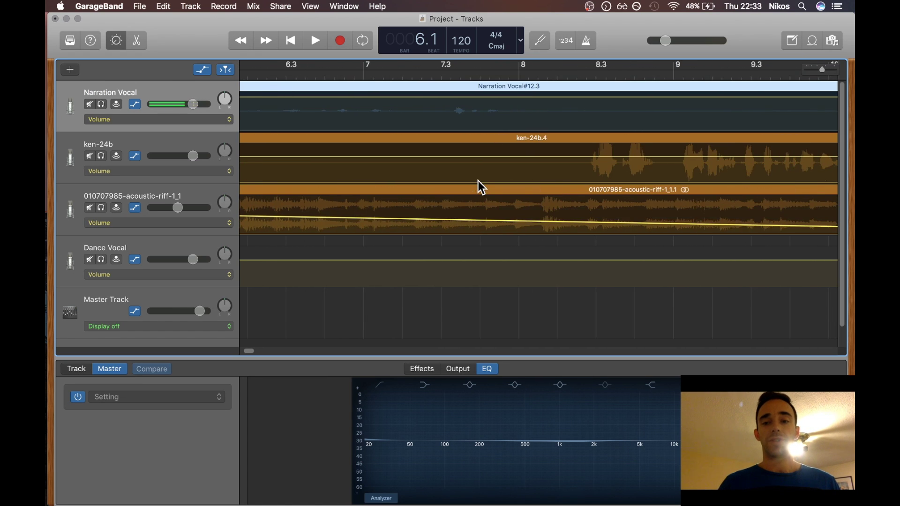
key(super+Right)
key(super+Right)
key(super+Right)
key(super+Right)
key(super+Right)
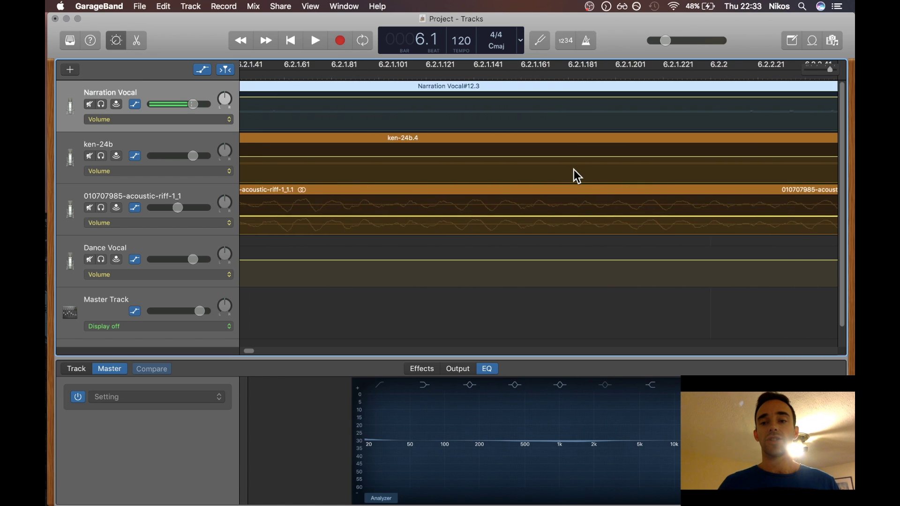
key(super+Left)
key(super+Left)
scroll(680, 161, right, 10)
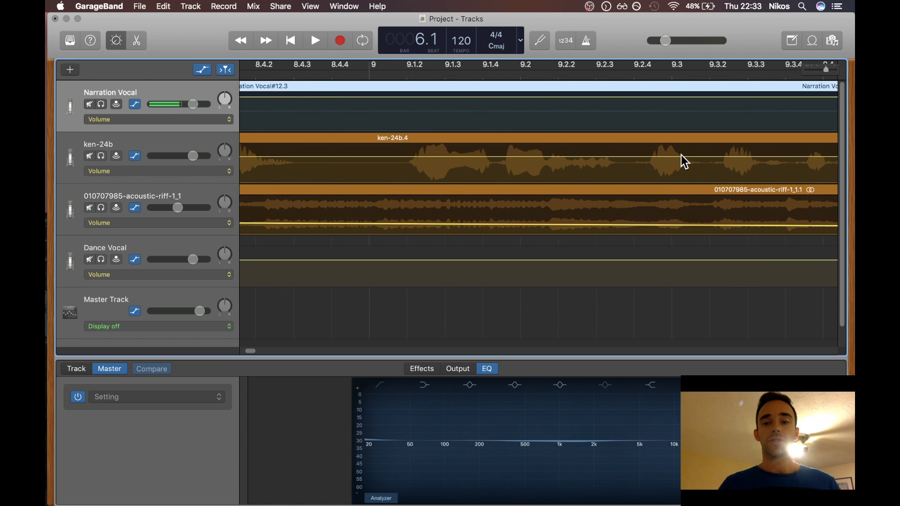
scroll(508, 164, left, 5)
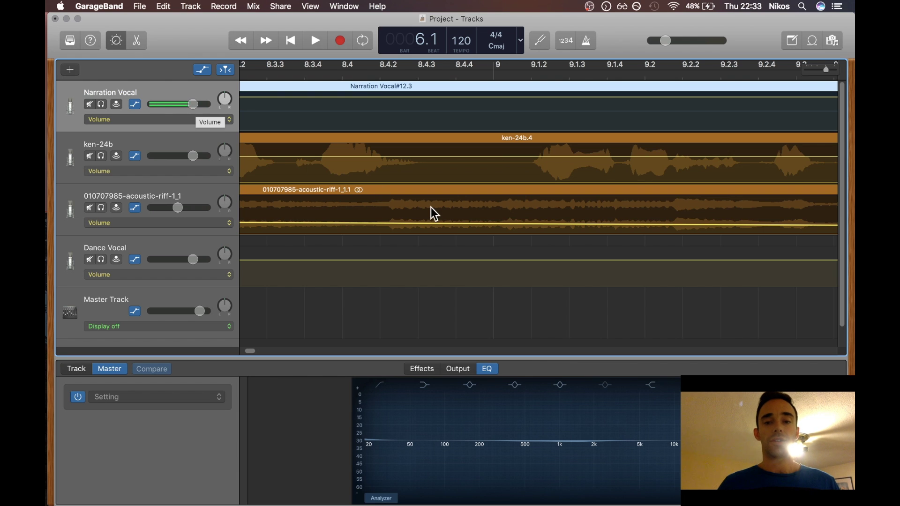
scroll(431, 207, left, 5)
scroll(431, 207, left, 20)
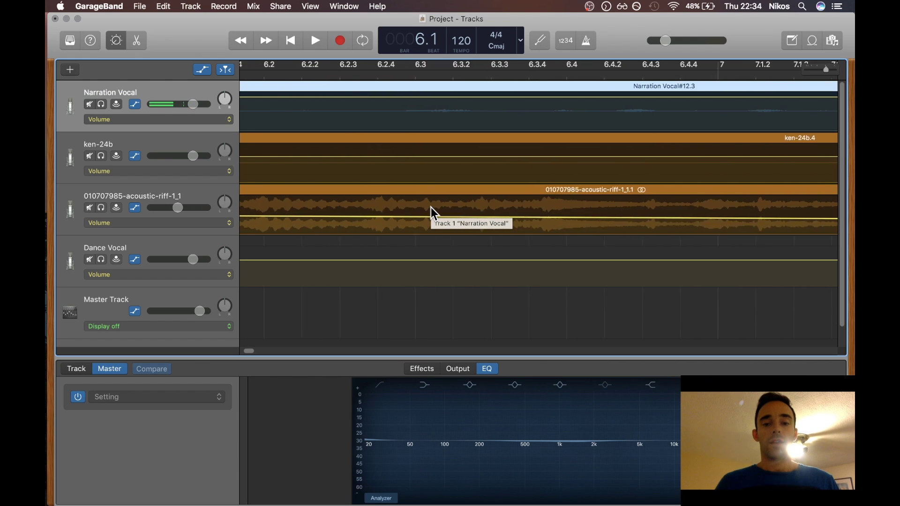
scroll(431, 207, left, 10)
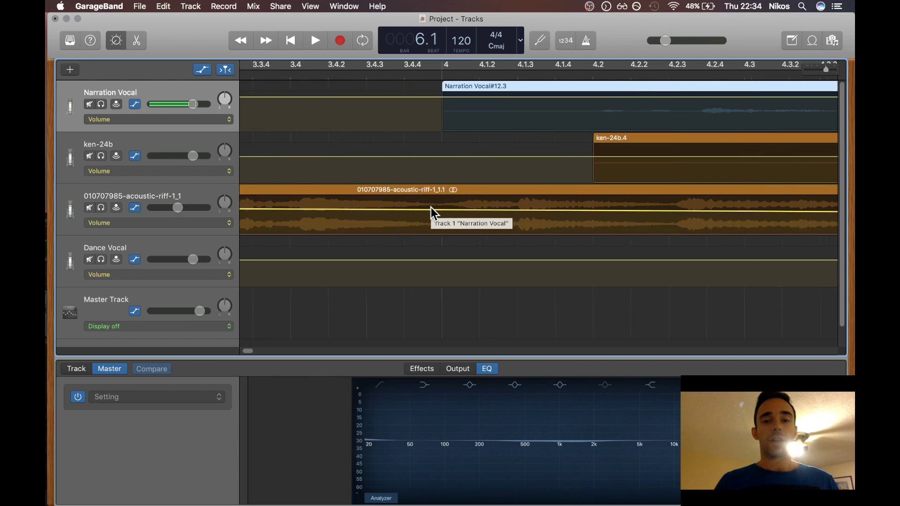
Step: Stay in GarageBand and show the Master Echo effect settings in Smart Controls
key(super+Tab)
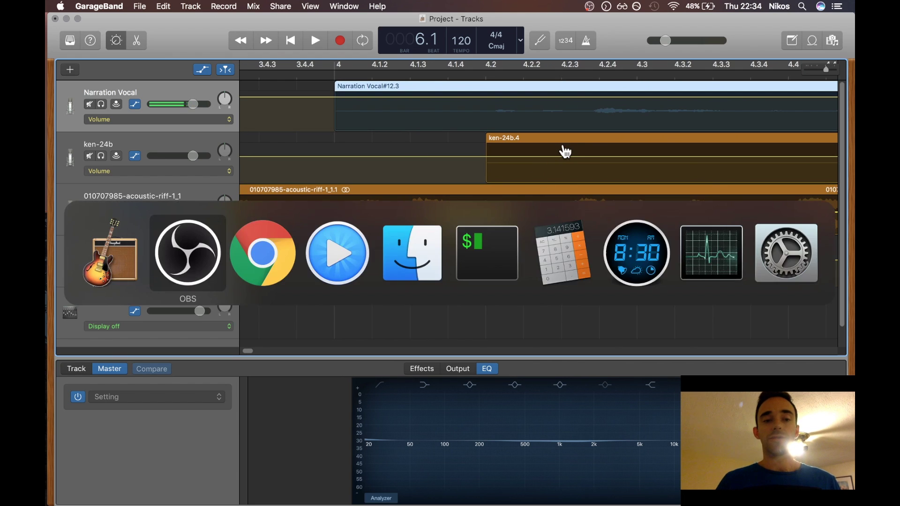
key(Escape)
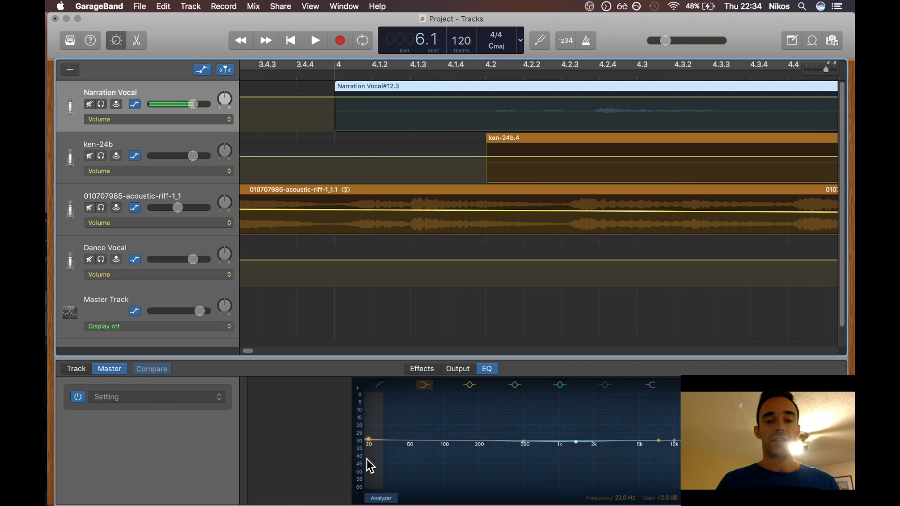
click(425, 369)
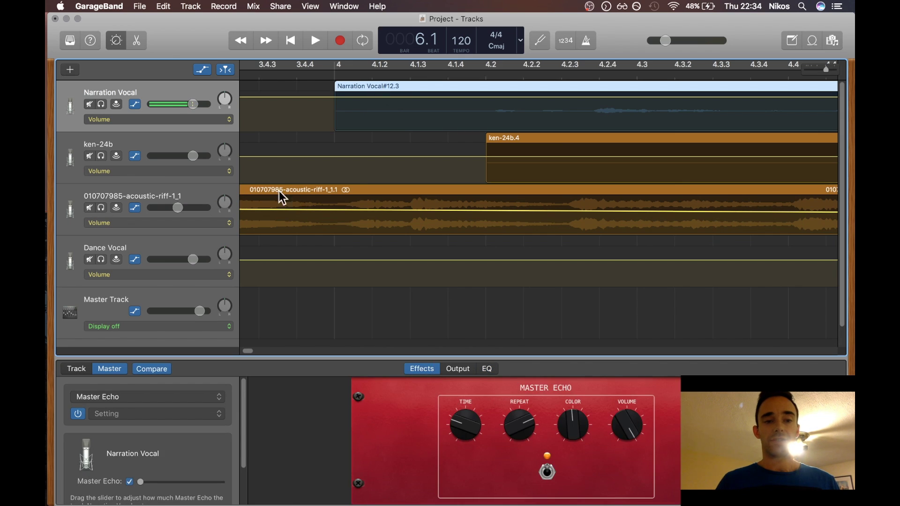
Step: Solo the Narration Vocal track and play it from about bar 4.2
click(102, 104)
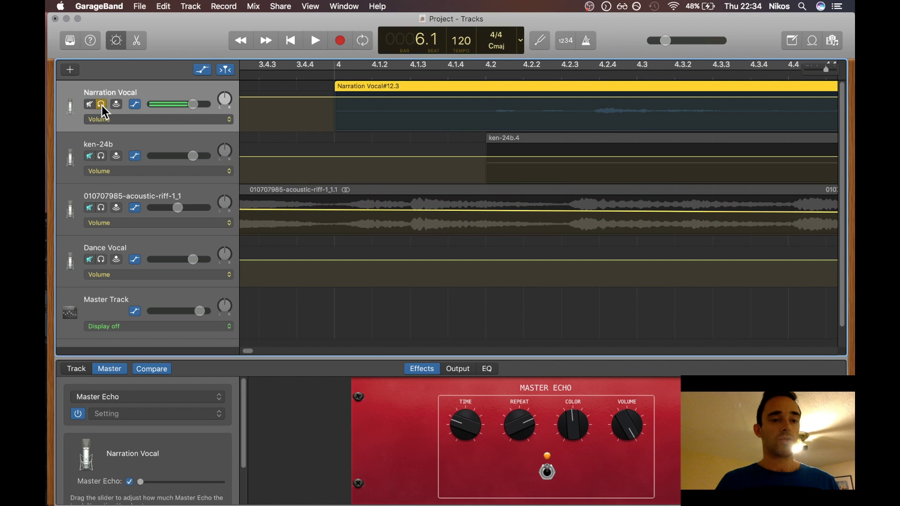
scroll(490, 94, right, 2)
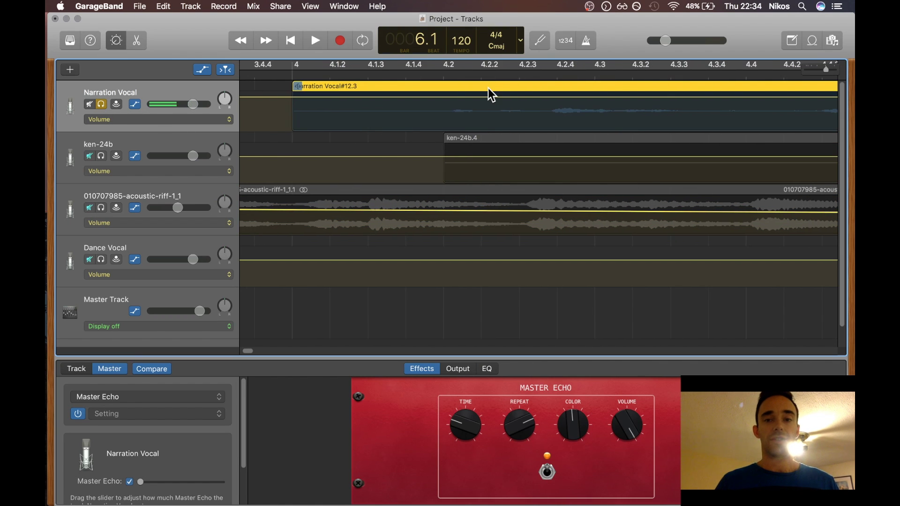
click(556, 72)
key(space)
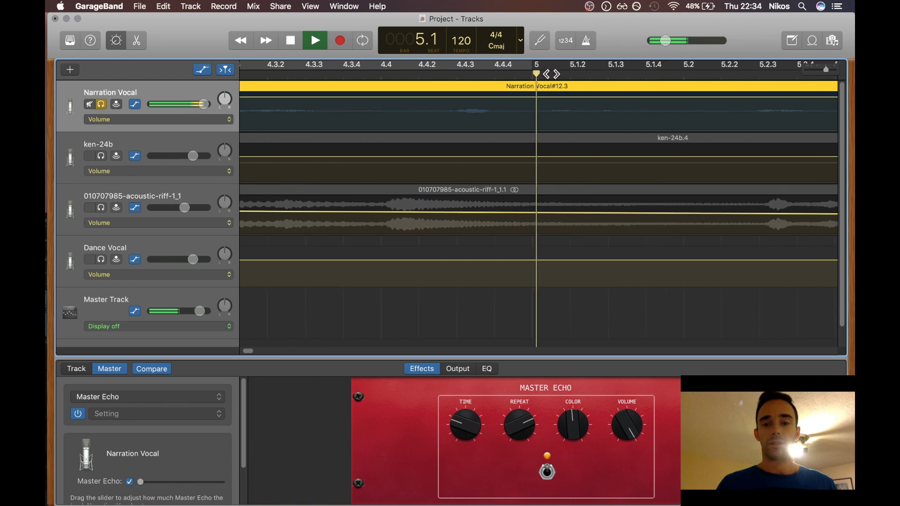
scroll(548, 76, down, 5)
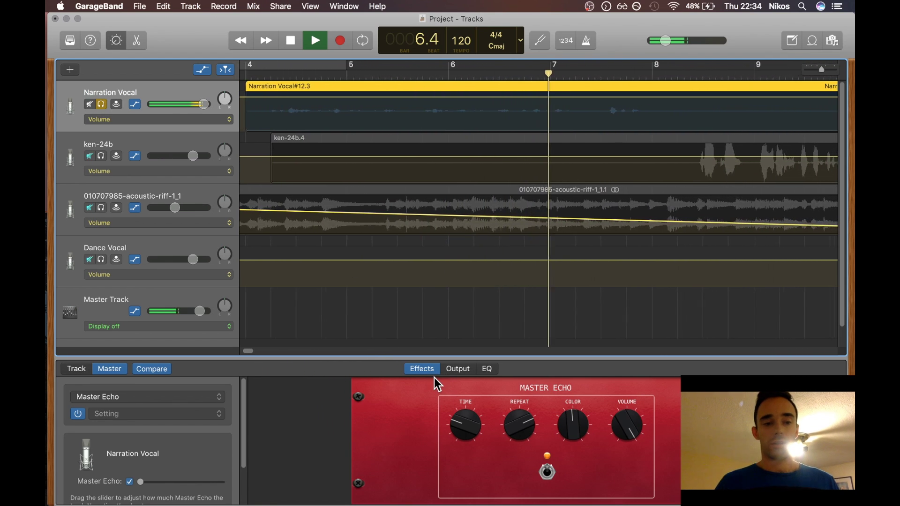
Step: Look over the master output and master effect controls, then the ken-24b track's controls
click(457, 369)
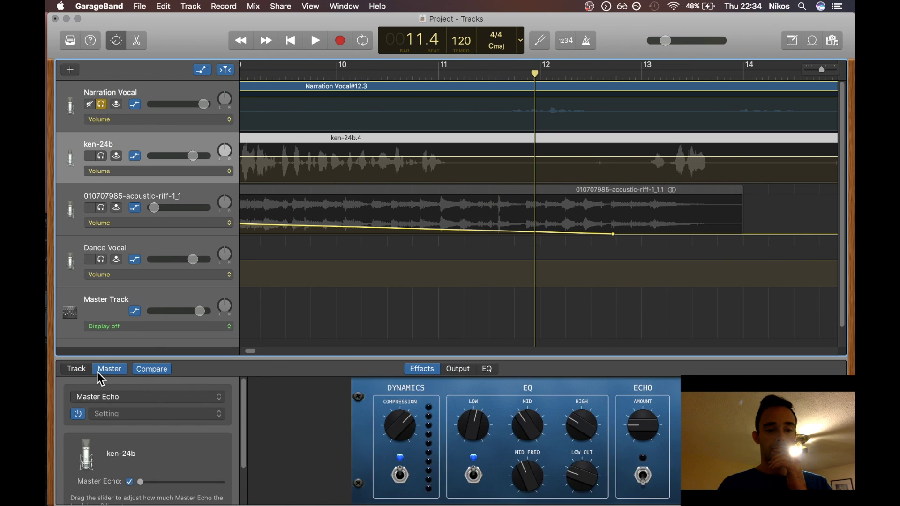
click(110, 369)
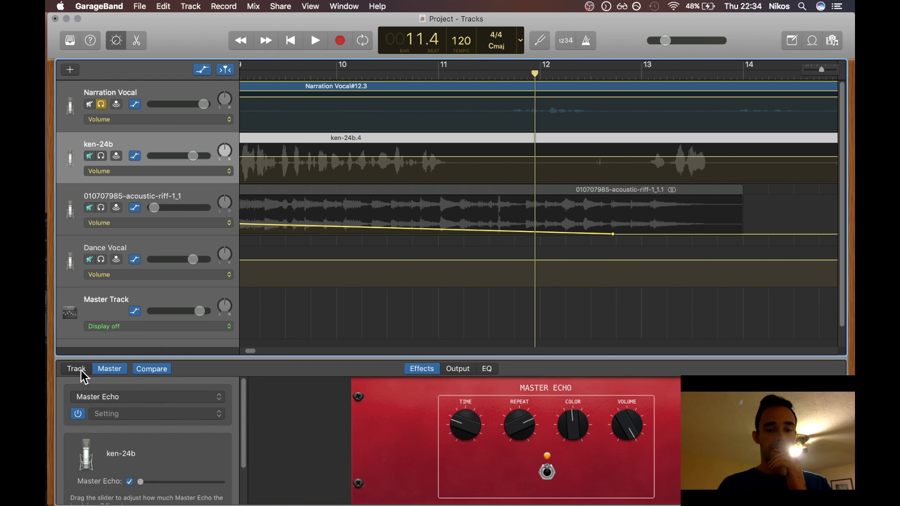
click(81, 371)
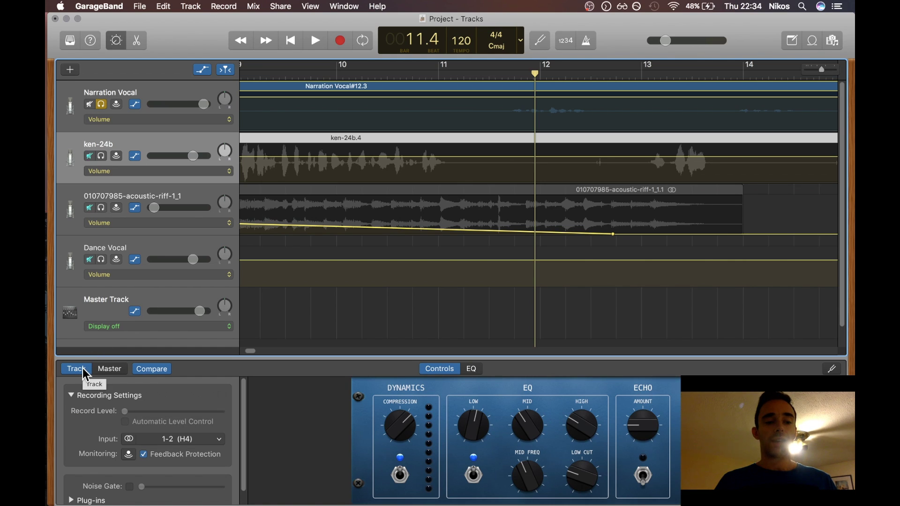
Step: Play the mix and raise the master output volume from -15.0 to -13.3 dB
click(316, 43)
key(XF86AudioRaiseVolume)
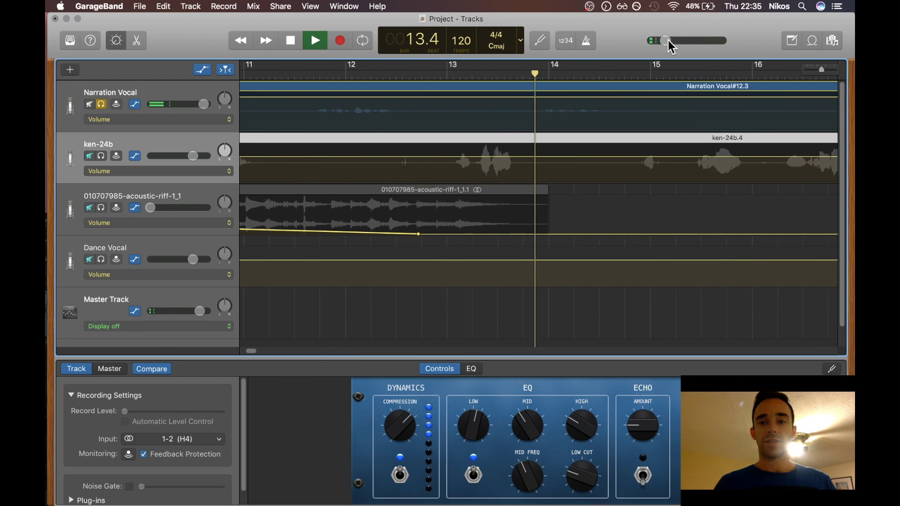
drag(667, 40, 689, 41)
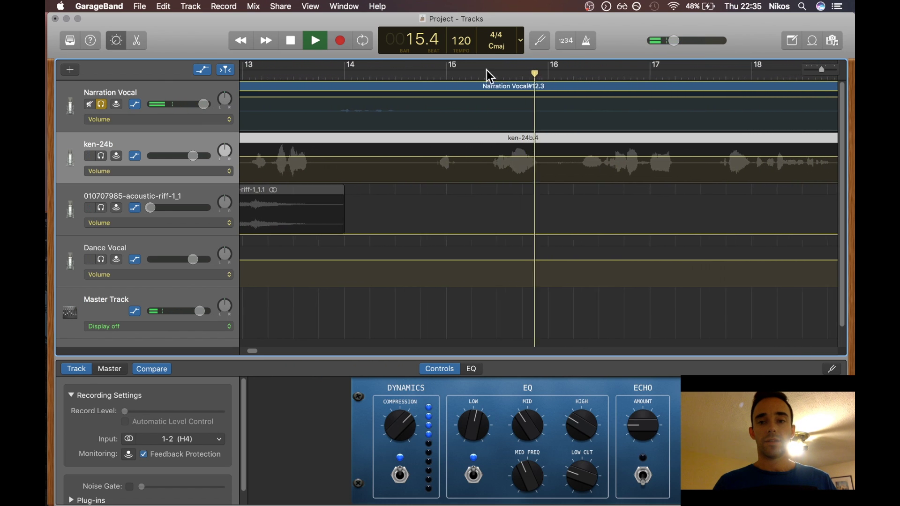
key(space)
scroll(482, 177, right, 10)
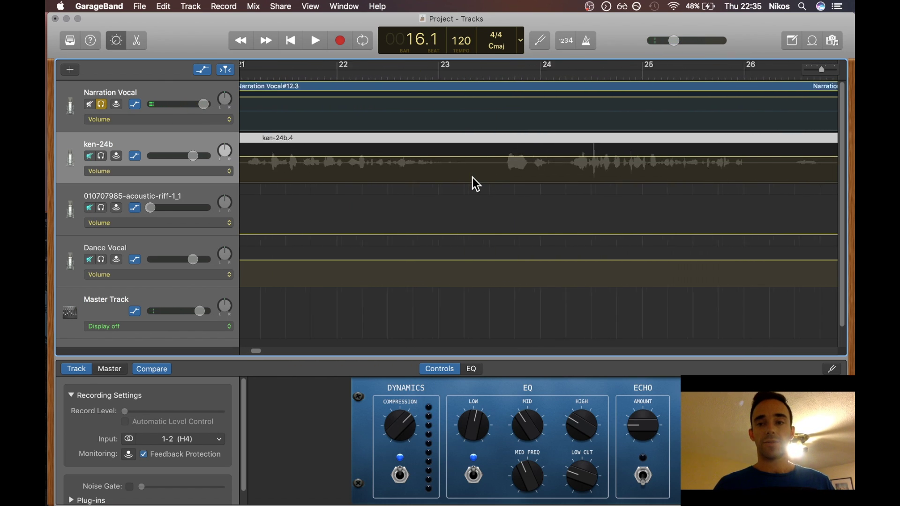
scroll(473, 178, right, 20)
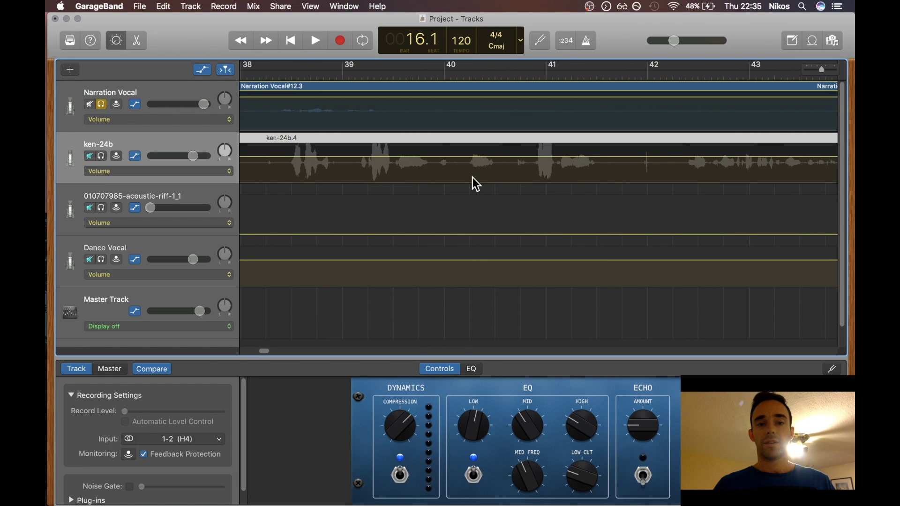
scroll(347, 149, left, 20)
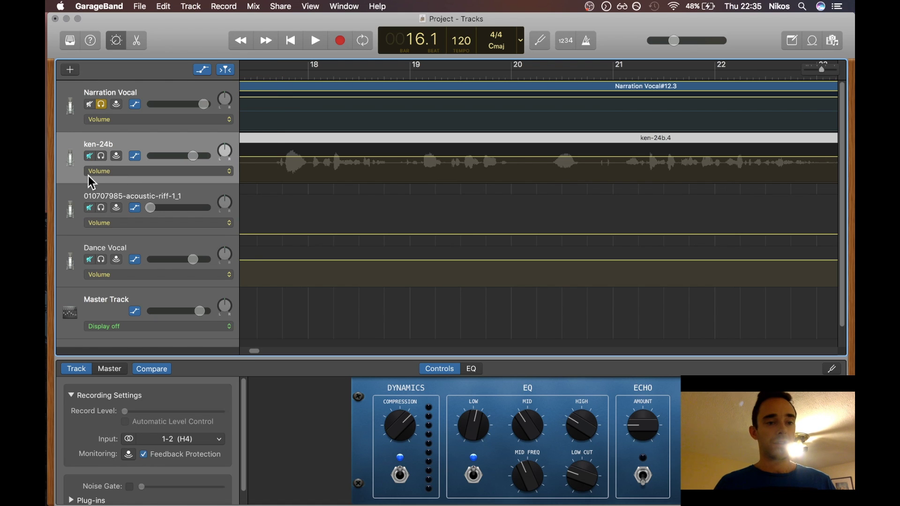
Step: Solo the ken-24b track and play it back from around bar 17
click(101, 106)
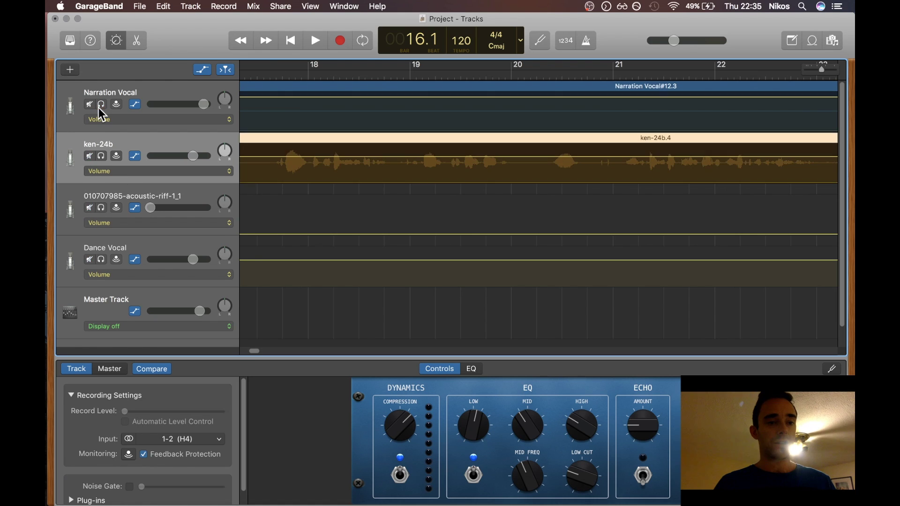
click(100, 157)
click(283, 74)
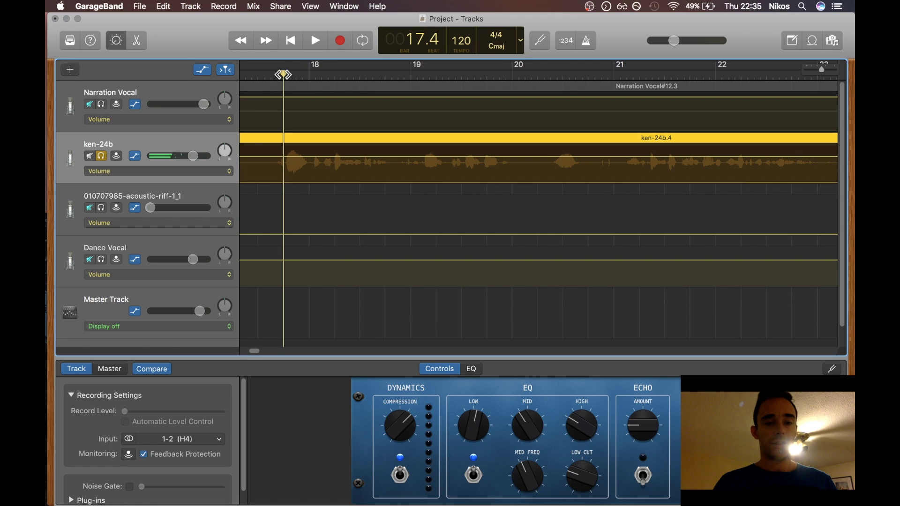
key(space)
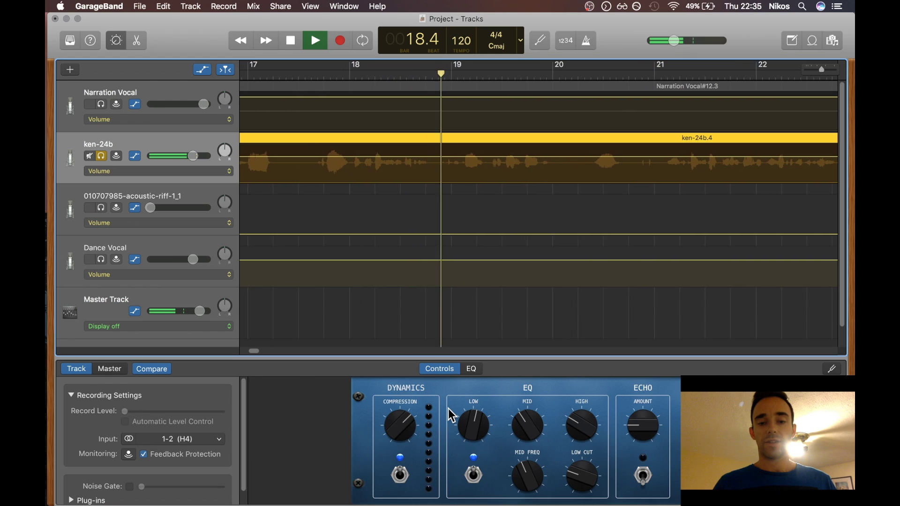
key(space)
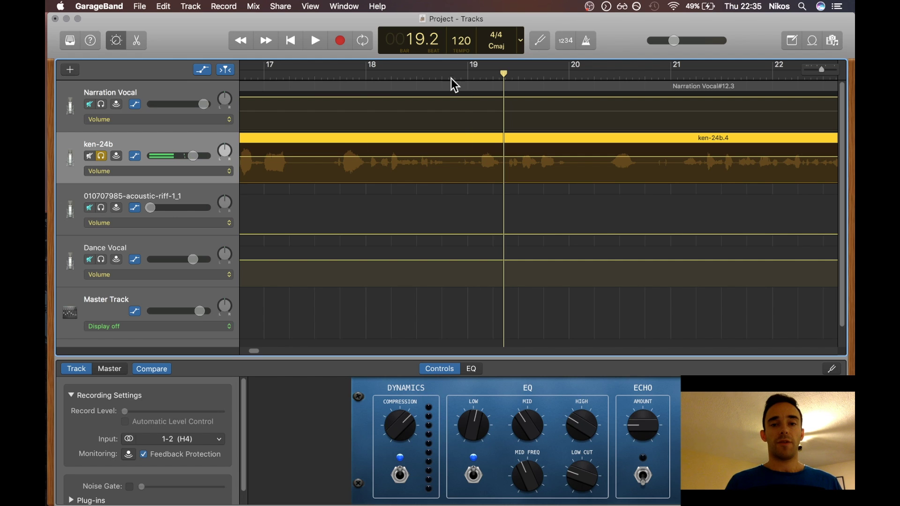
click(305, 75)
key(space)
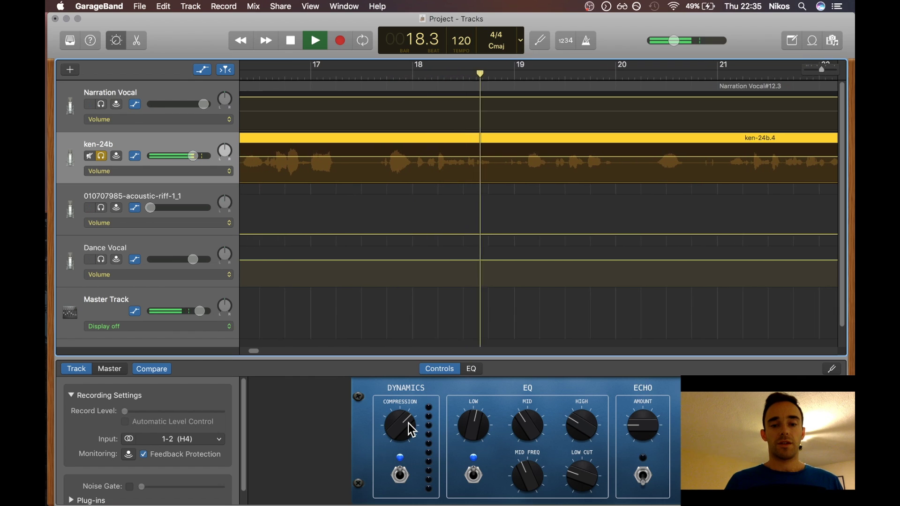
key(space)
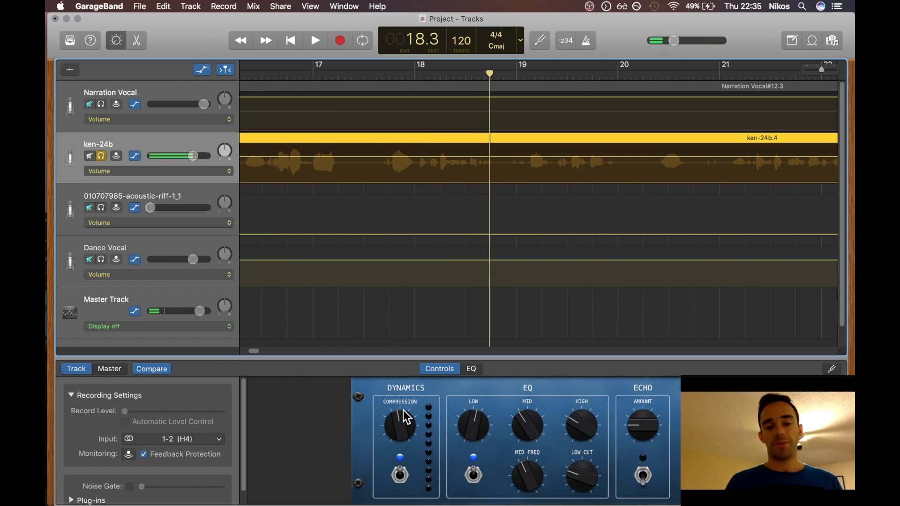
Step: Increase the compression on ken-24b and listen to the change
drag(410, 374, 409, 371)
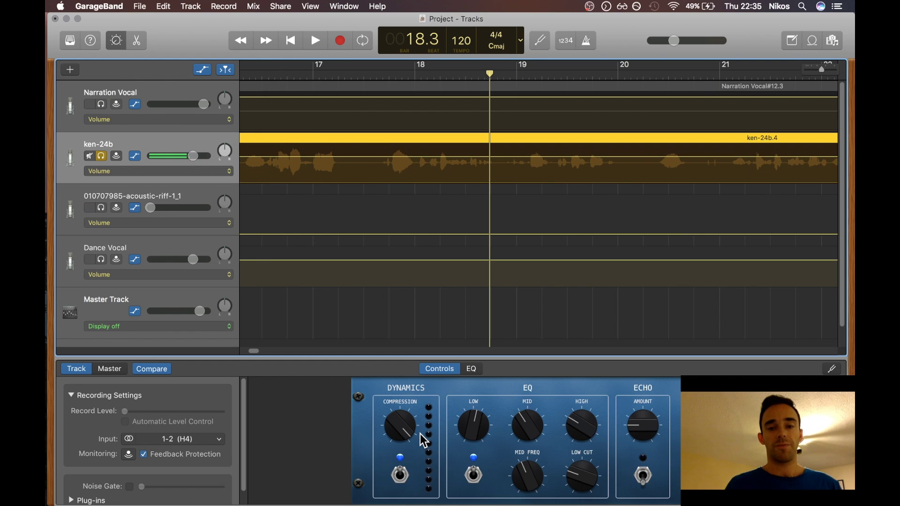
key(space)
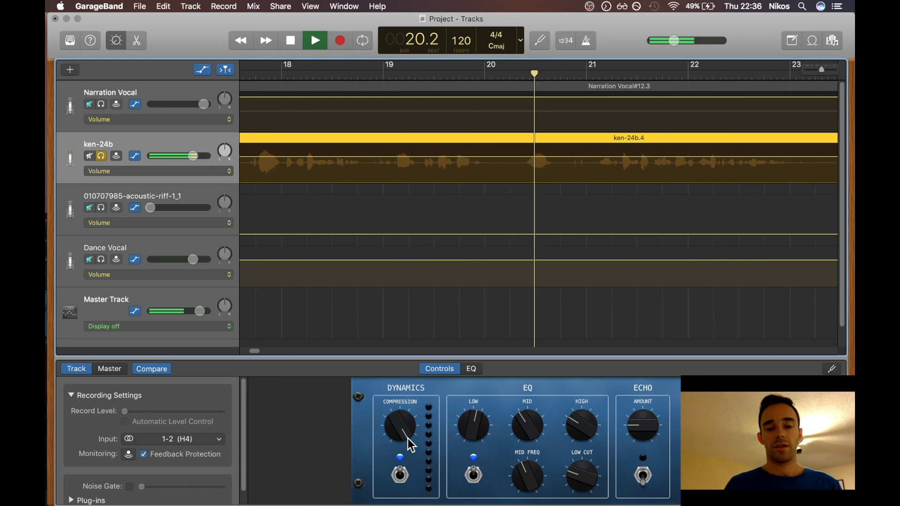
key(space)
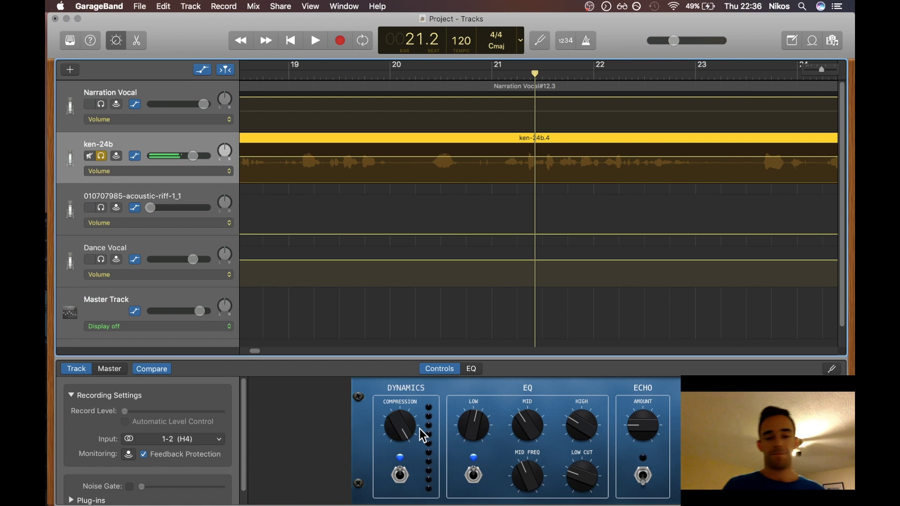
key(alt+cmd+r)
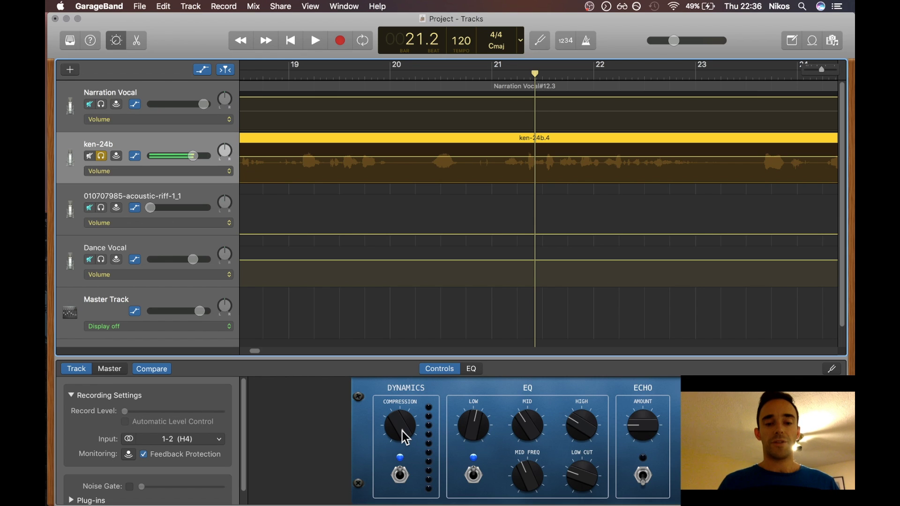
key(alt+super+r)
key(space)
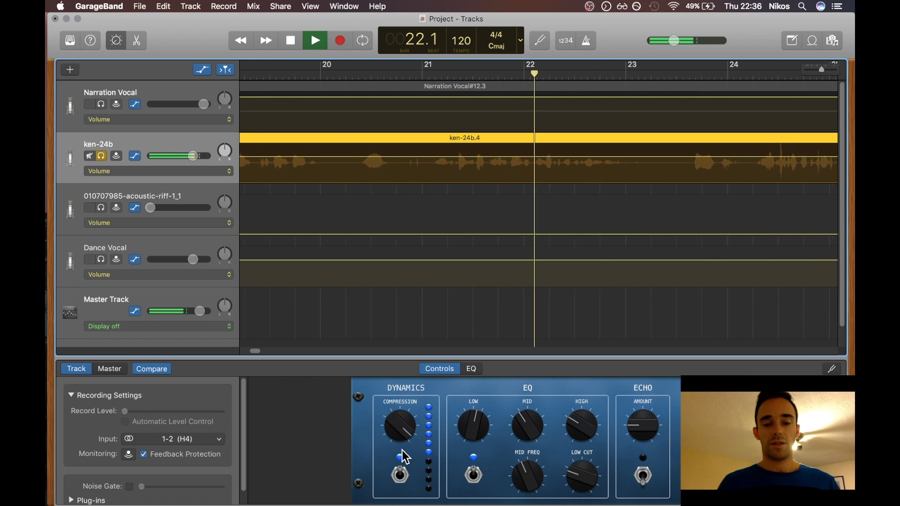
Step: Lower ken-24b's compression and nudge the master output up to about -11.7 dB
drag(404, 457, 389, 503)
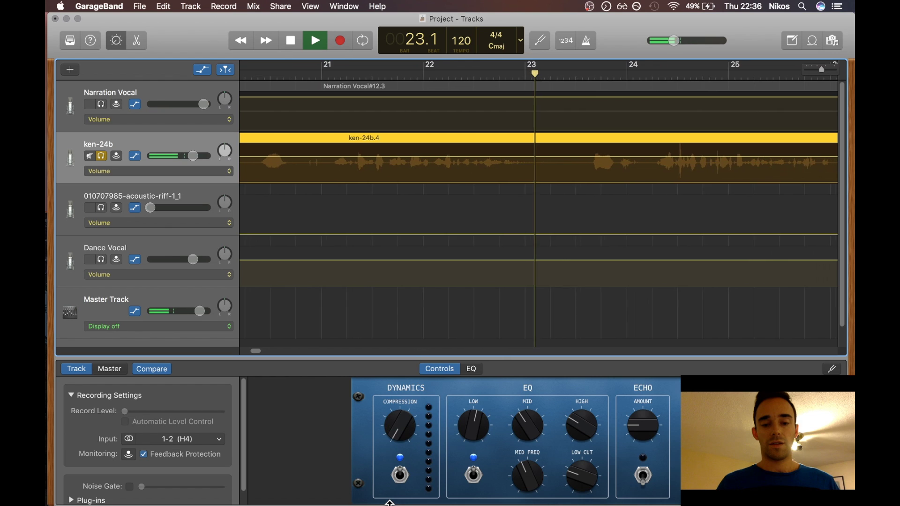
key(XF86AudioRaiseVolume)
key(alt+super+r)
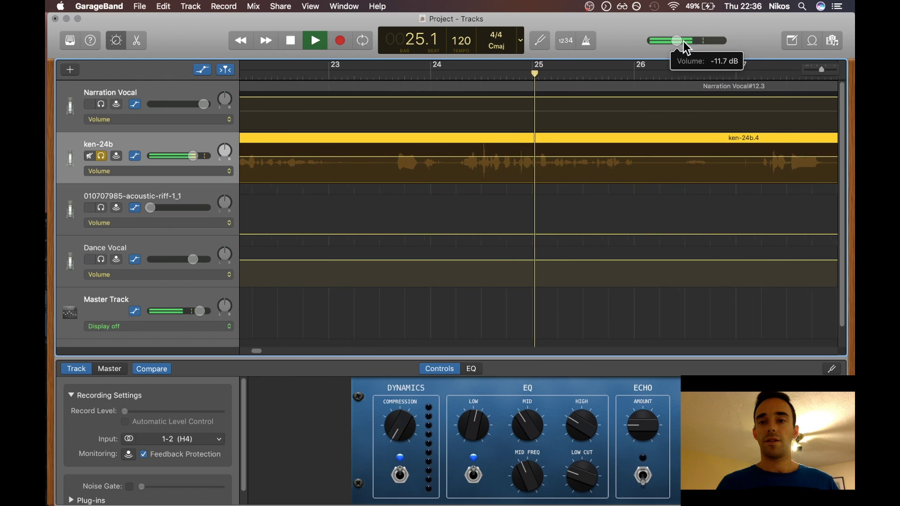
drag(683, 41, 697, 44)
key(space)
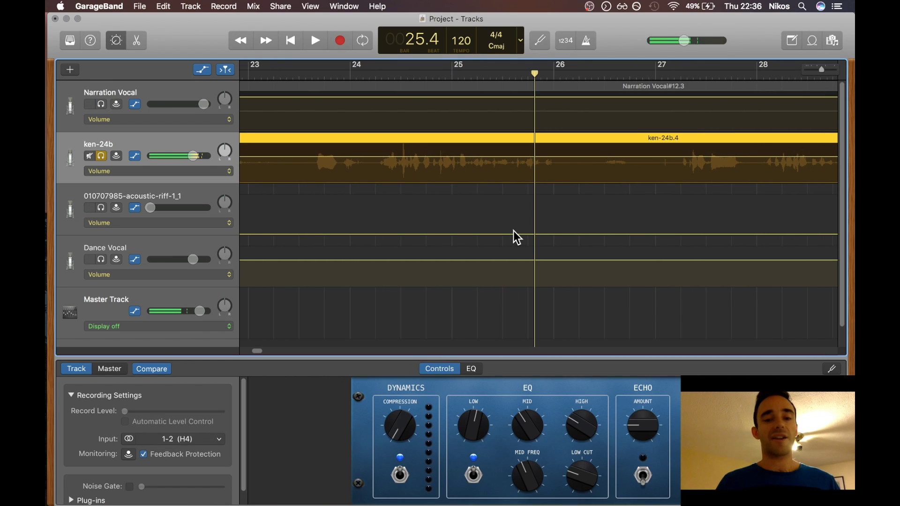
Step: Set ken-24b's compression to a moderate amount, replay from bar 24, and switch its echo off
drag(395, 435, 406, 391)
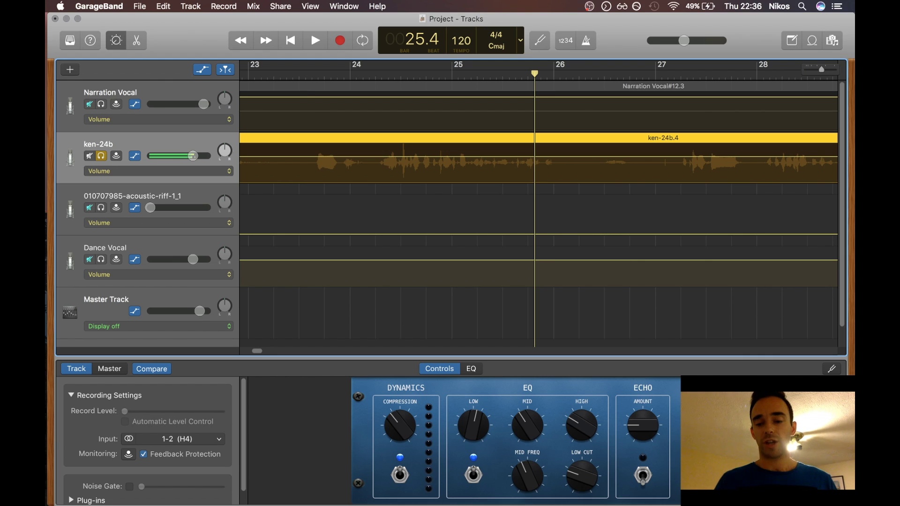
key(space)
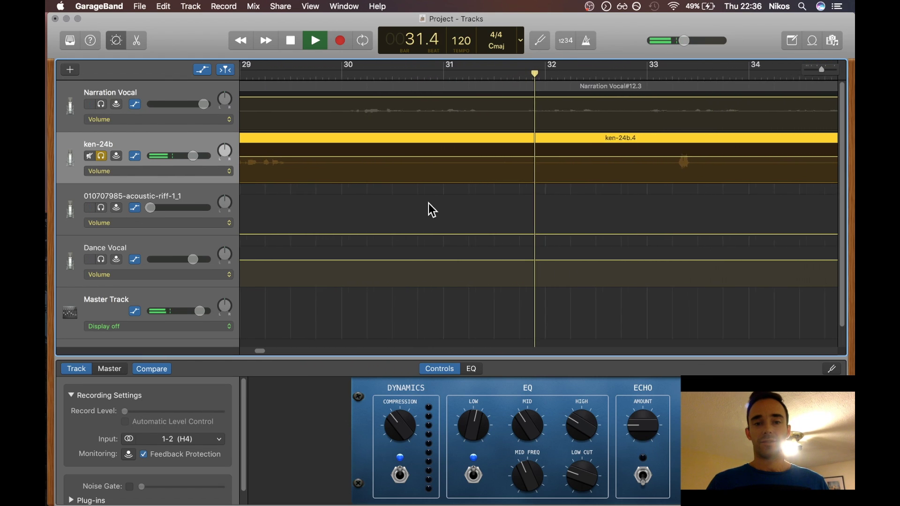
scroll(428, 203, left, 10)
click(325, 74)
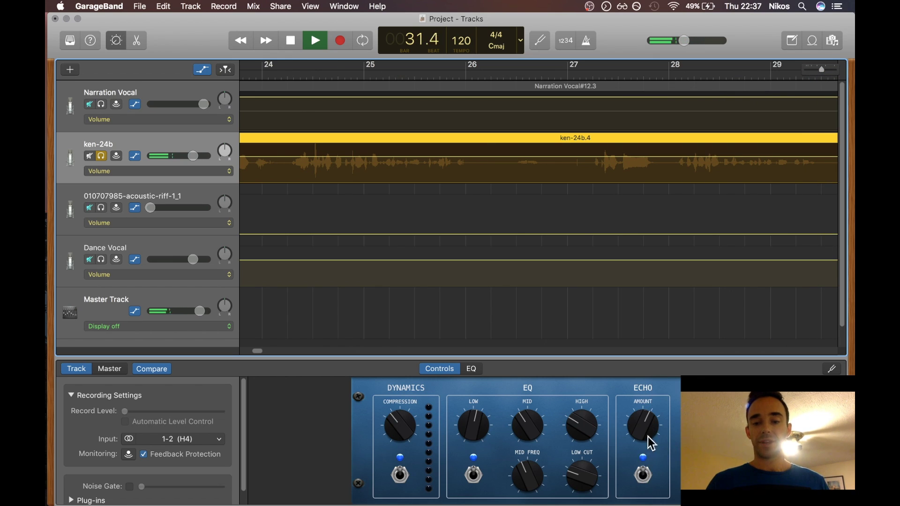
click(318, 73)
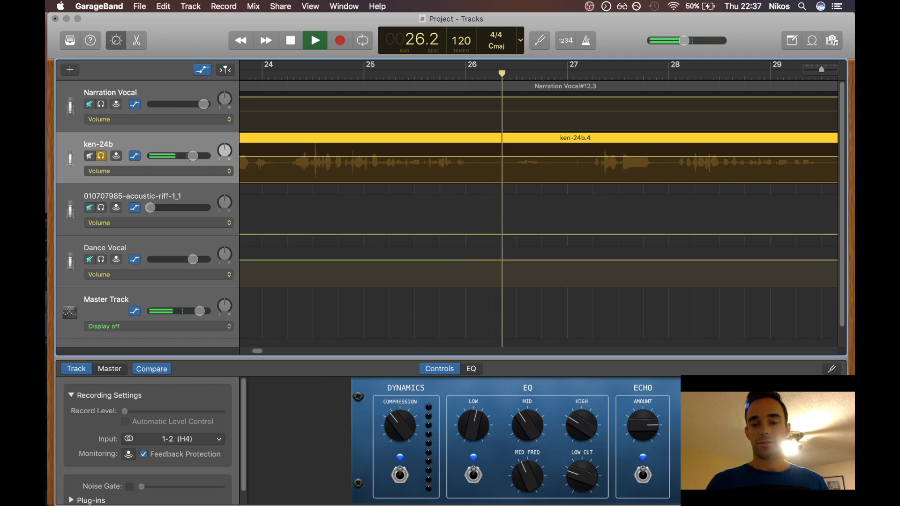
click(642, 474)
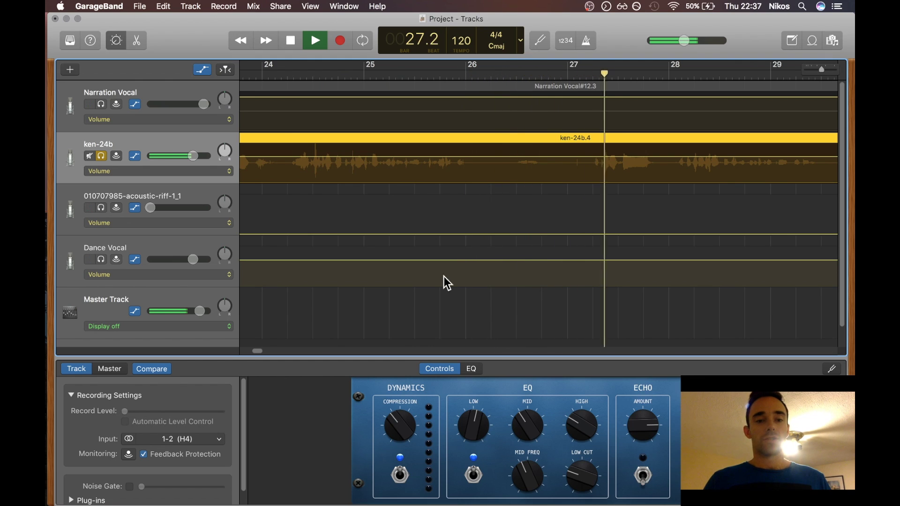
key(space)
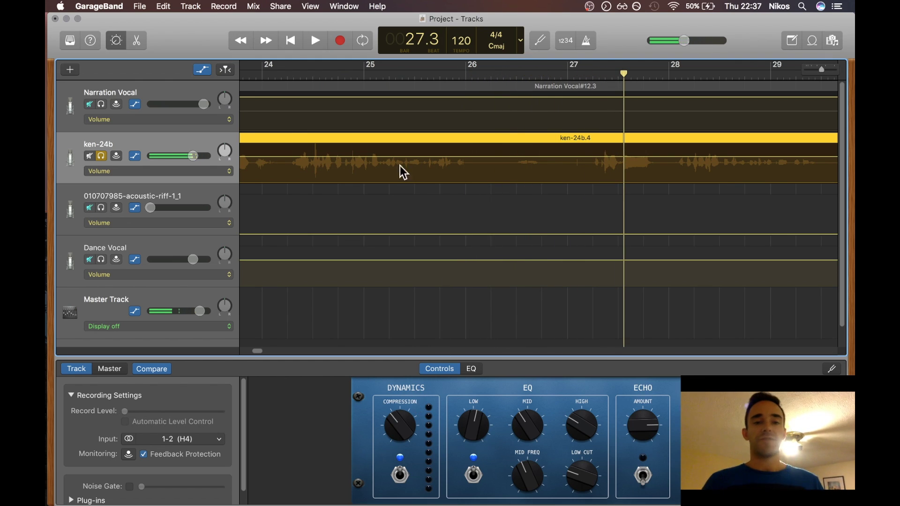
Step: Bring up the track EQ curve and sweep the low cut from about 45 Hz to 4150 Hz
click(324, 86)
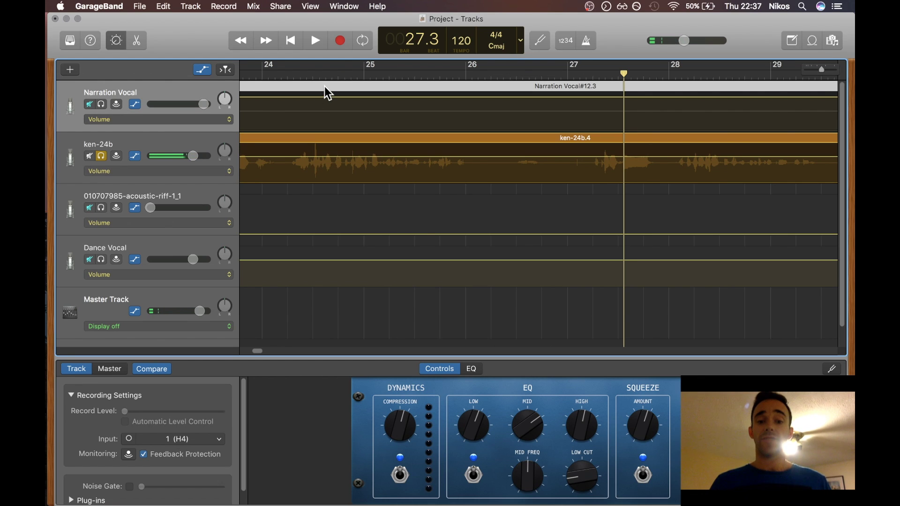
click(471, 369)
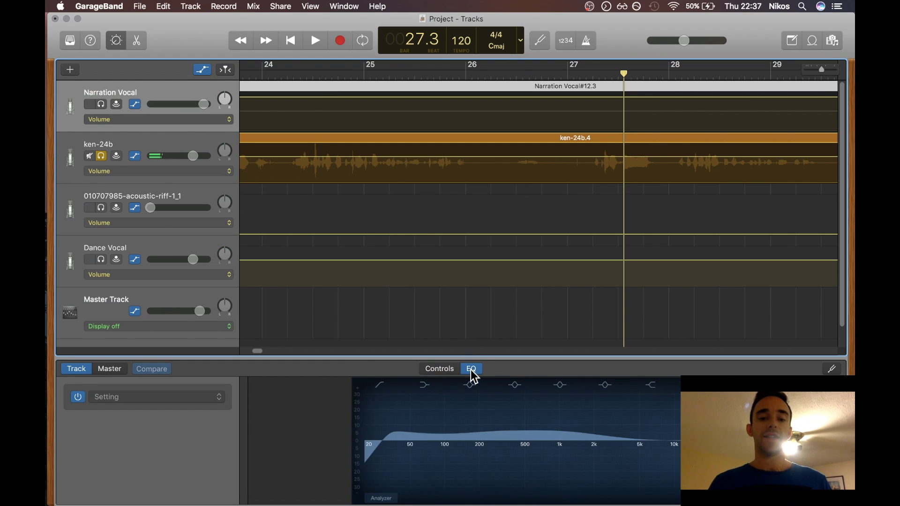
drag(392, 447, 411, 438)
key(space)
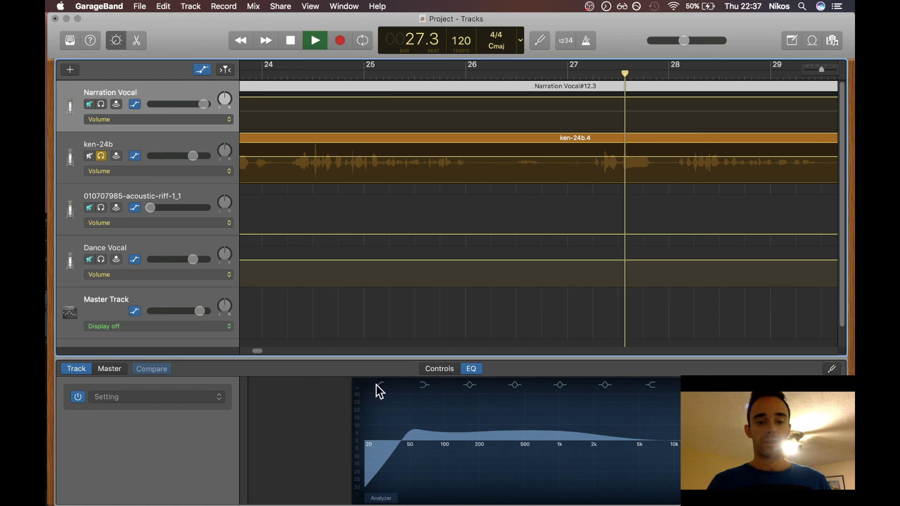
drag(410, 437, 436, 389)
scroll(338, 163, left, 3)
scroll(338, 163, left, 10)
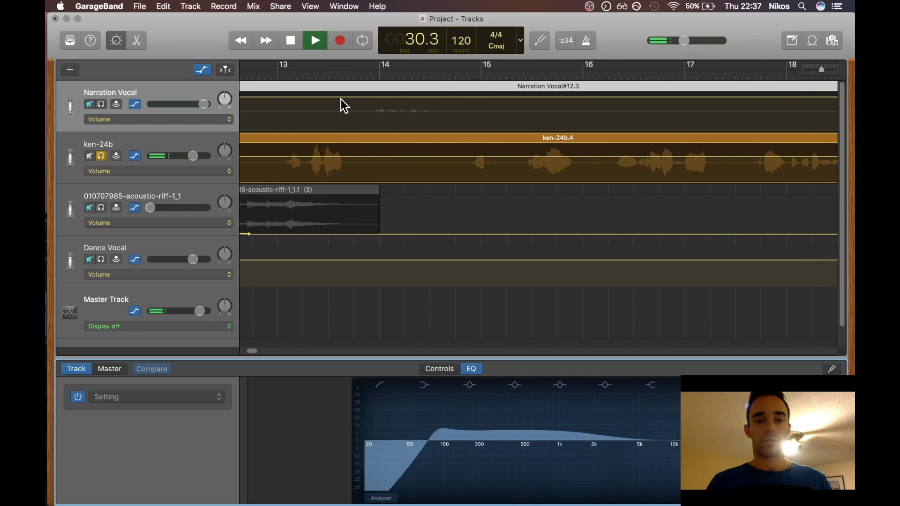
Step: Replay from bar 14, set a resonant low cut near 47 Hz and boost a mid band around 740 Hz
click(363, 77)
click(367, 70)
key(space)
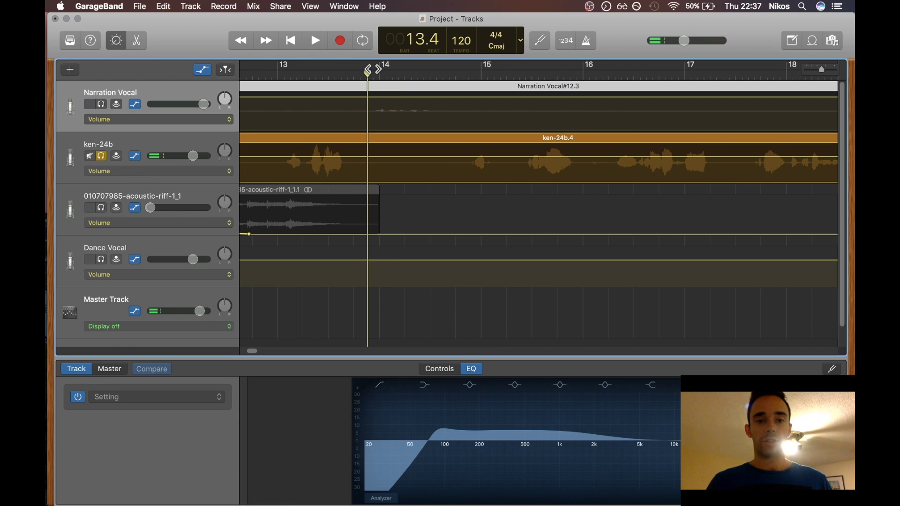
key(space)
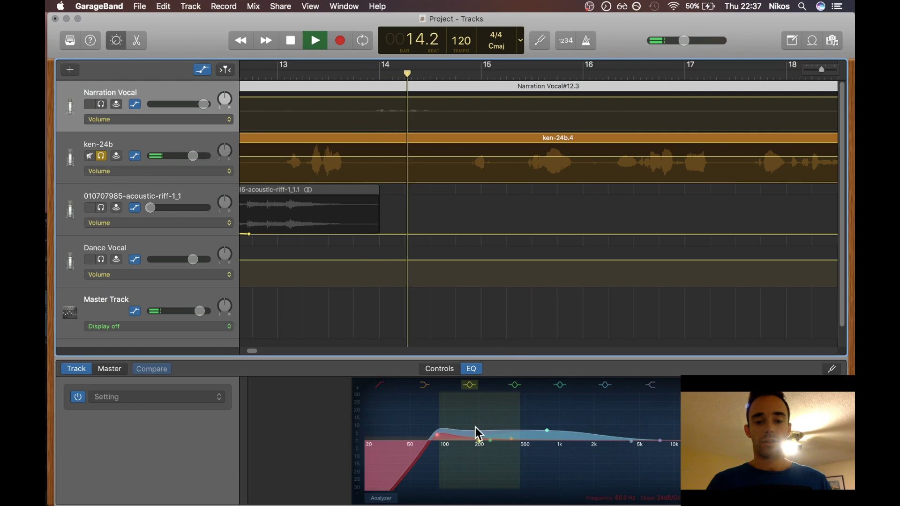
drag(437, 437, 405, 375)
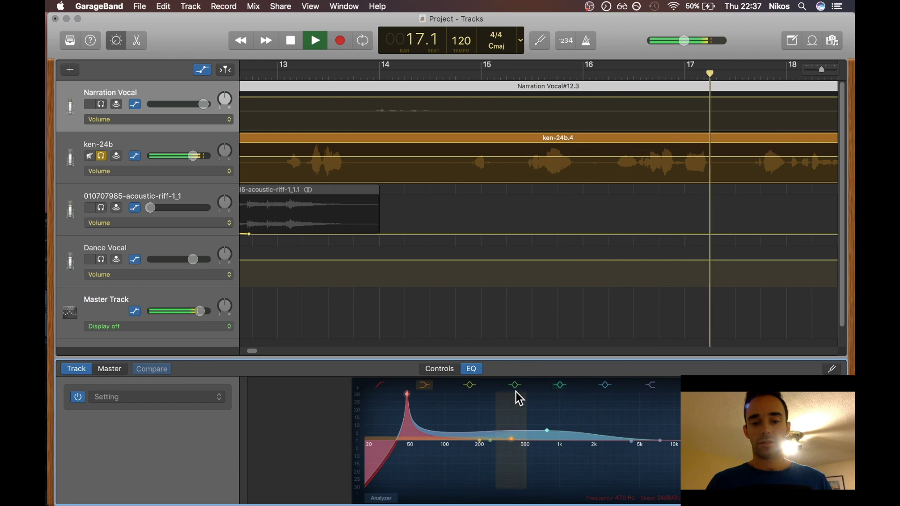
mouse_move(540, 431)
mouse_down()
mouse_move(631, 412)
mouse_move(679, 388)
mouse_move(583, 365)
mouse_move(327, 383)
mouse_move(436, 375)
mouse_move(532, 409)
mouse_move(542, 435)
mouse_up()
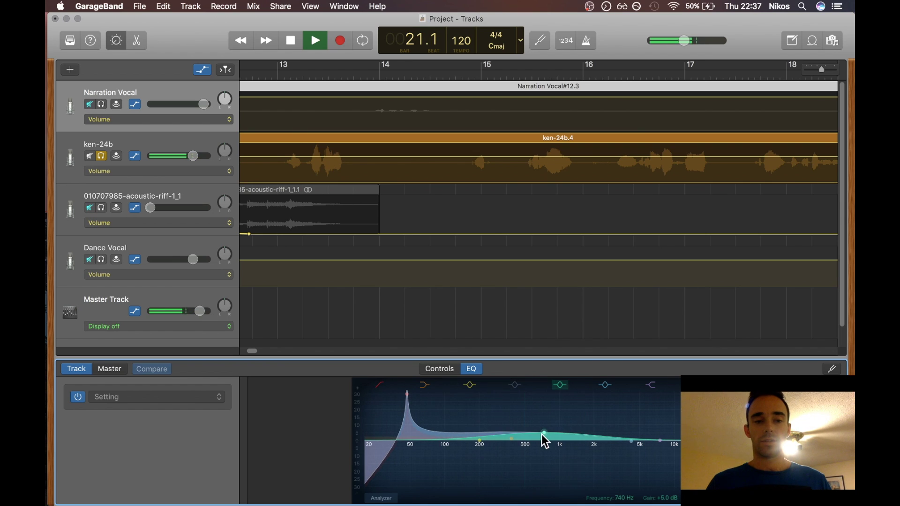
key(space)
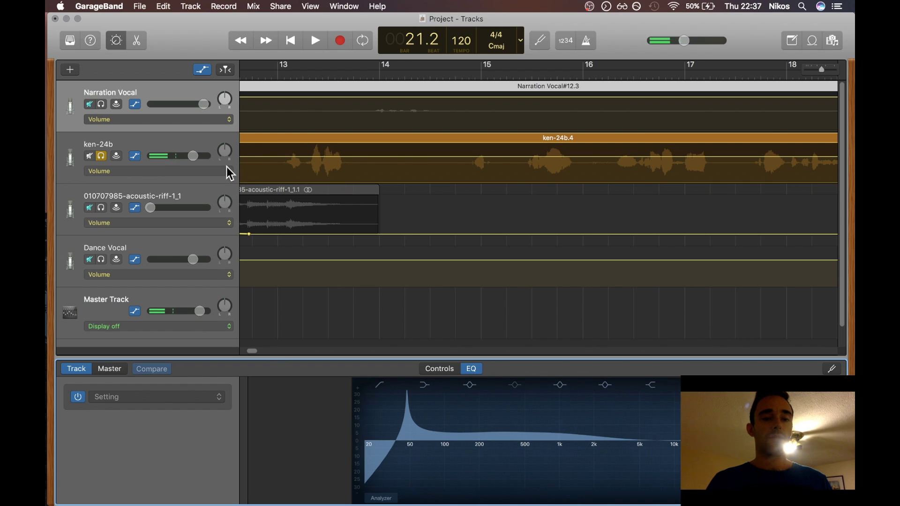
click(108, 373)
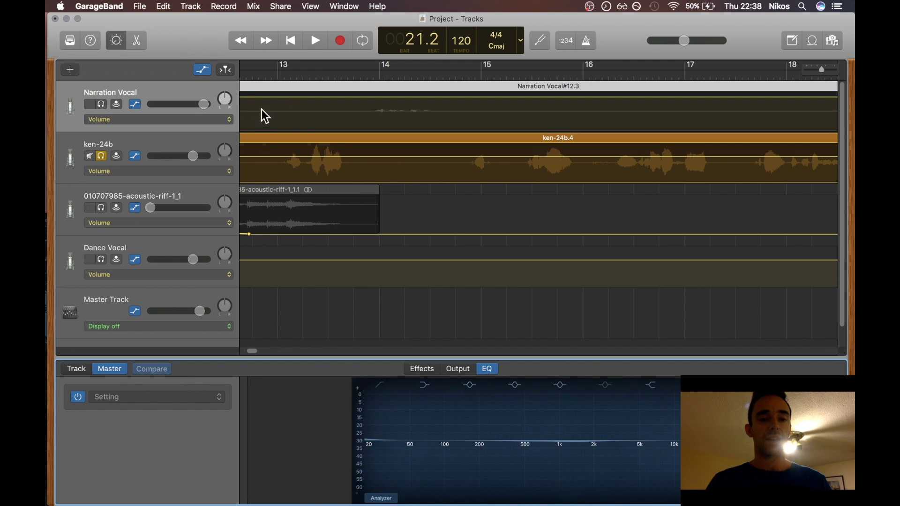
Step: Check Master Echo, then show Master Output's Channel EQ, Compressor, Exciter and Limiter plug-ins
click(421, 370)
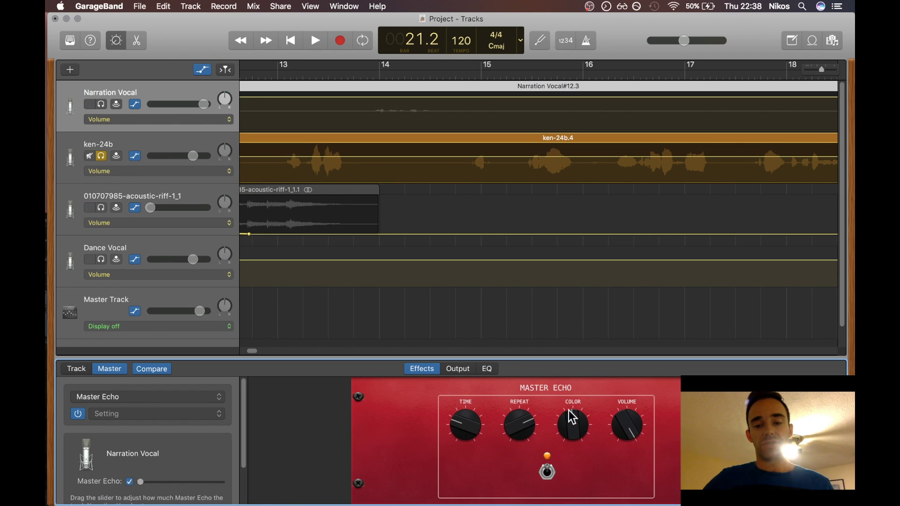
click(449, 370)
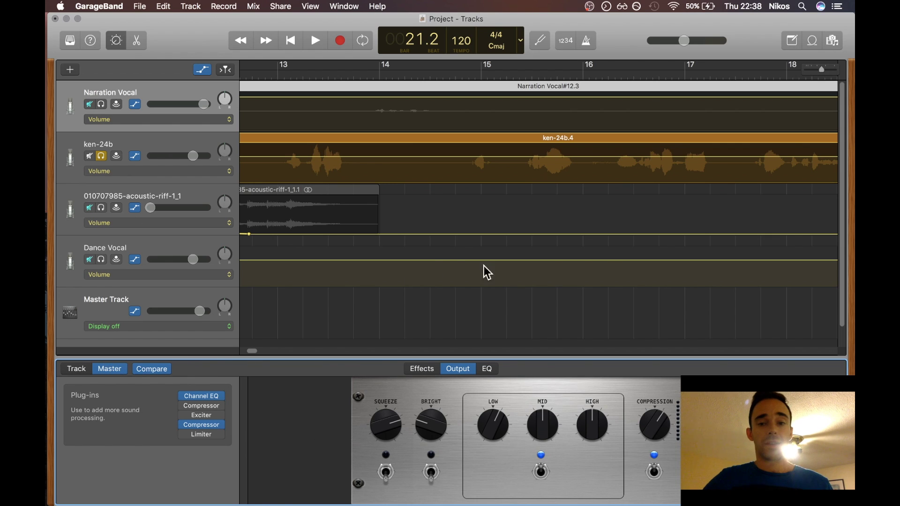
scroll(436, 259, left, 10)
scroll(435, 255, left, 5)
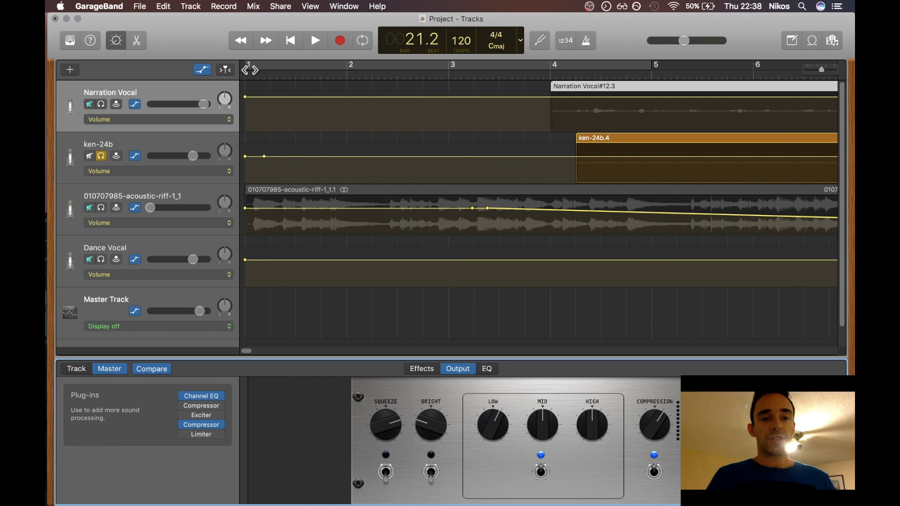
Step: Cycle bars 1–5, solo the acoustic riff, unsolo ken-24b, and audition the loop
click(250, 69)
key(Return)
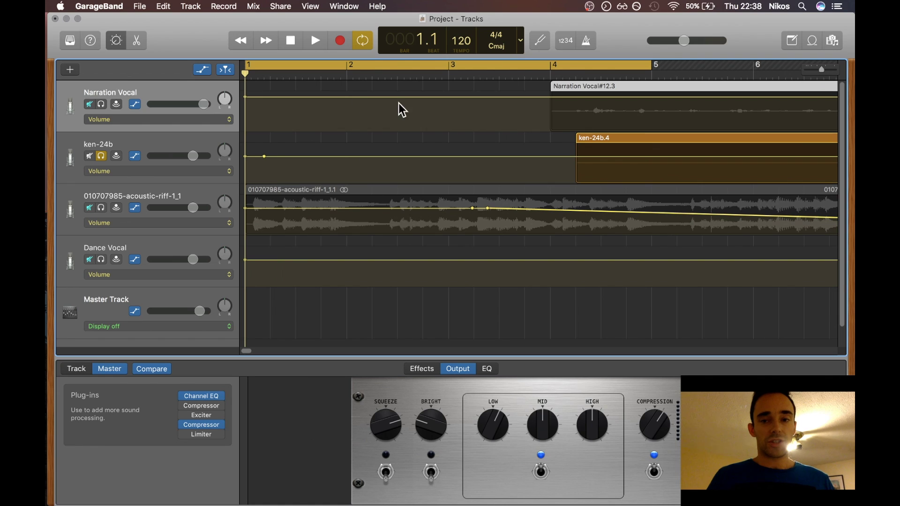
key(space)
key(space)
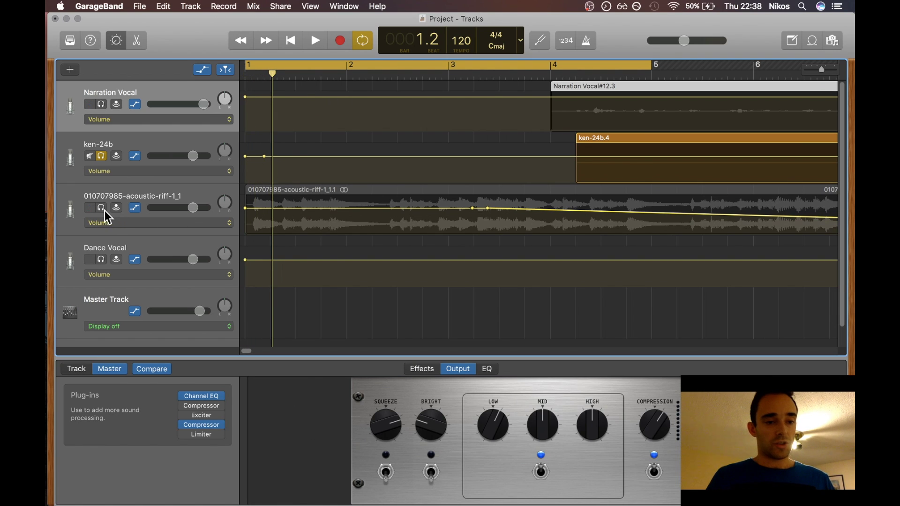
click(100, 210)
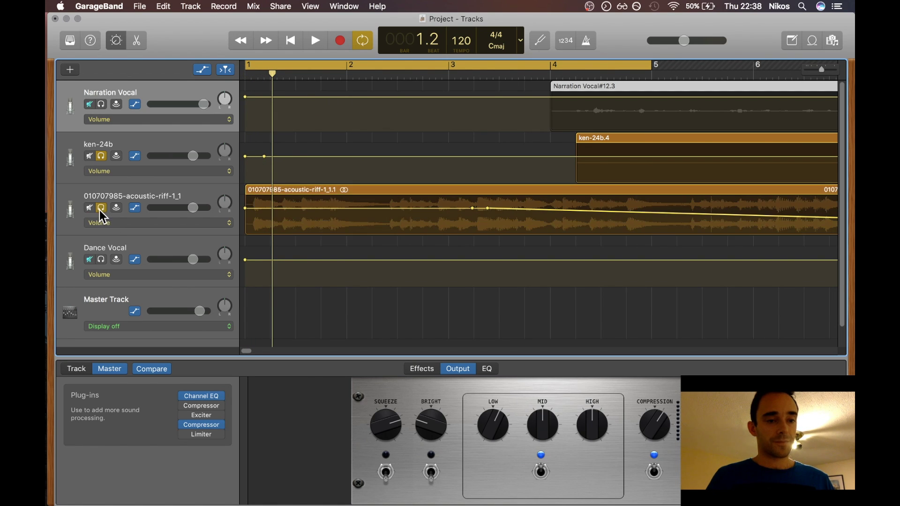
click(102, 157)
key(space)
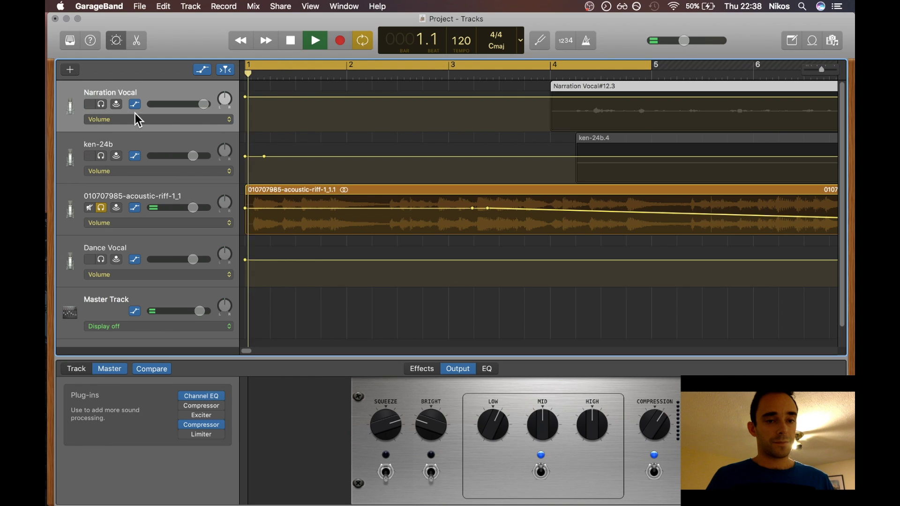
key(space)
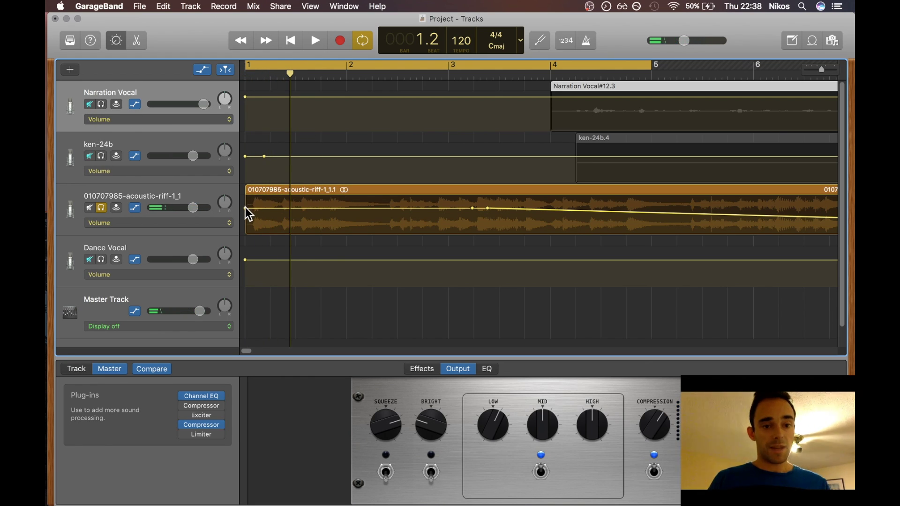
Step: Lower the riff's first volume point and pull a later point lower and earlier while playing back
mouse_move(246, 207)
mouse_down()
mouse_move(308, 221)
mouse_move(345, 215)
mouse_move(245, 221)
mouse_up()
key(c)
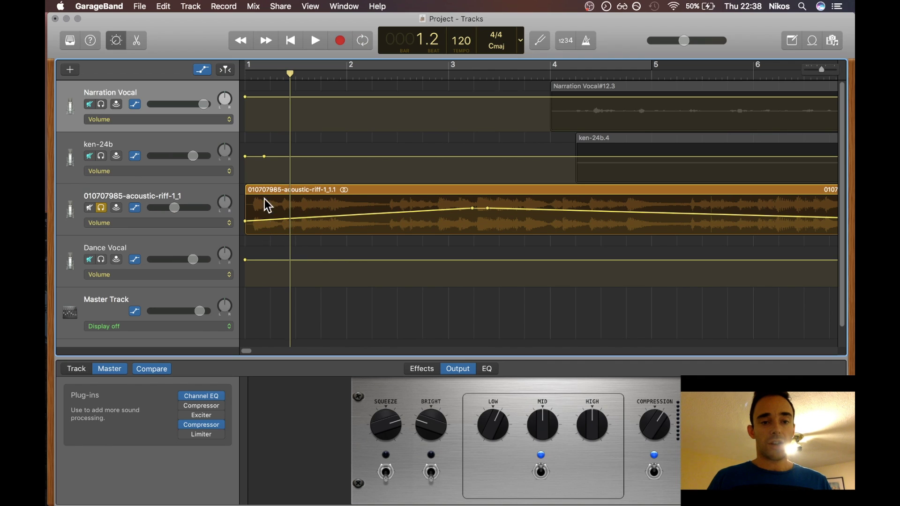
key(c)
key(c)
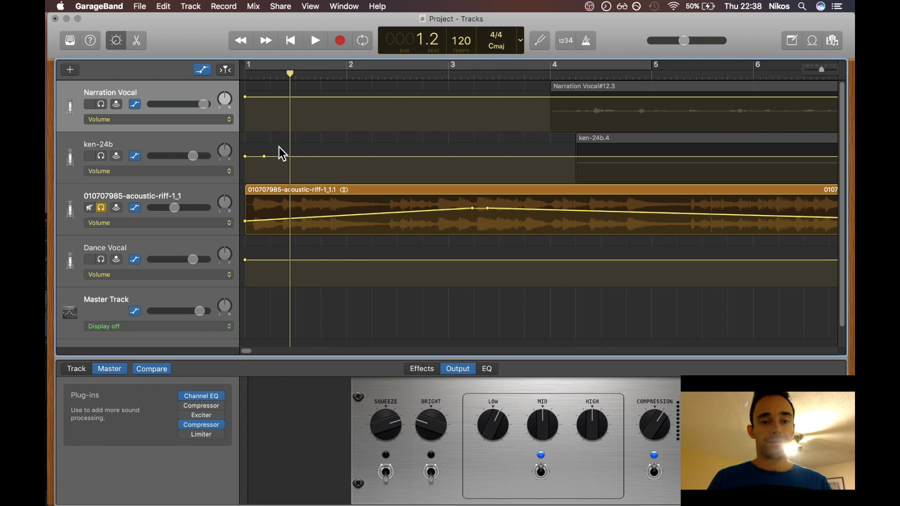
click(313, 46)
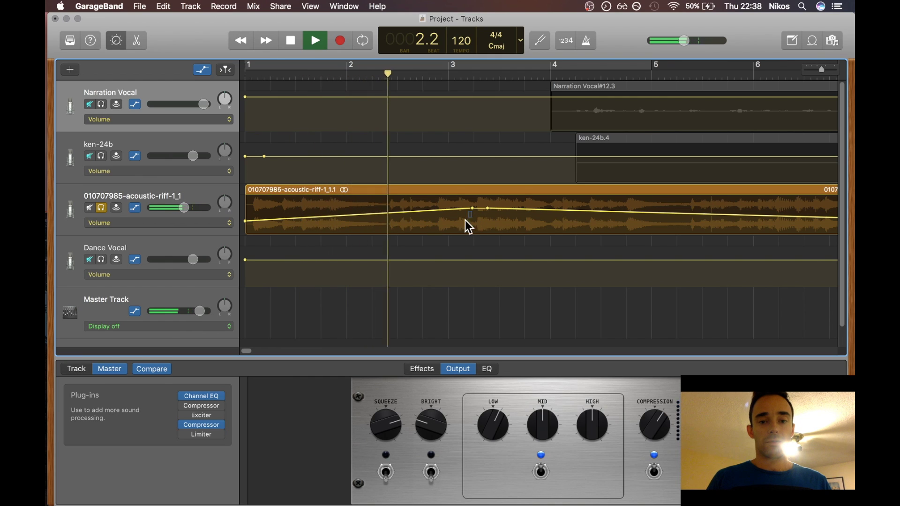
drag(471, 207, 512, 207)
key(c)
click(295, 44)
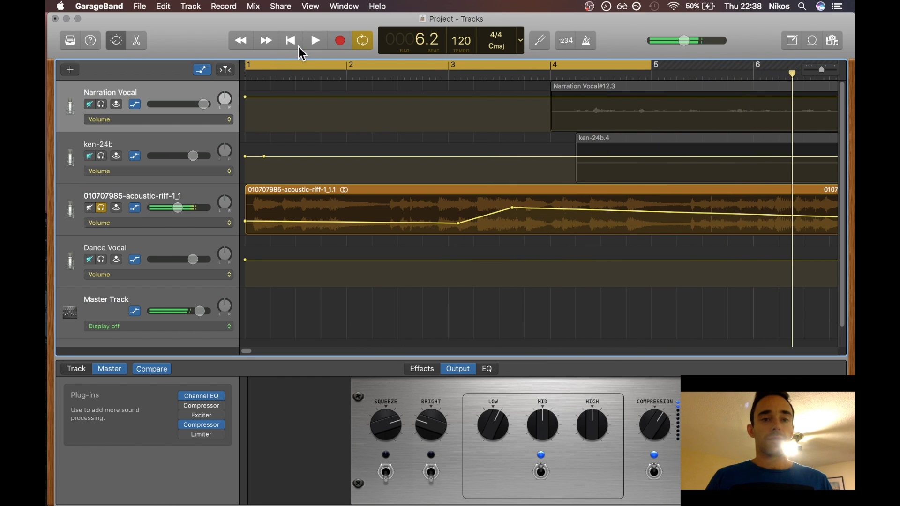
scroll(440, 146, right, 6)
scroll(543, 231, right, 5)
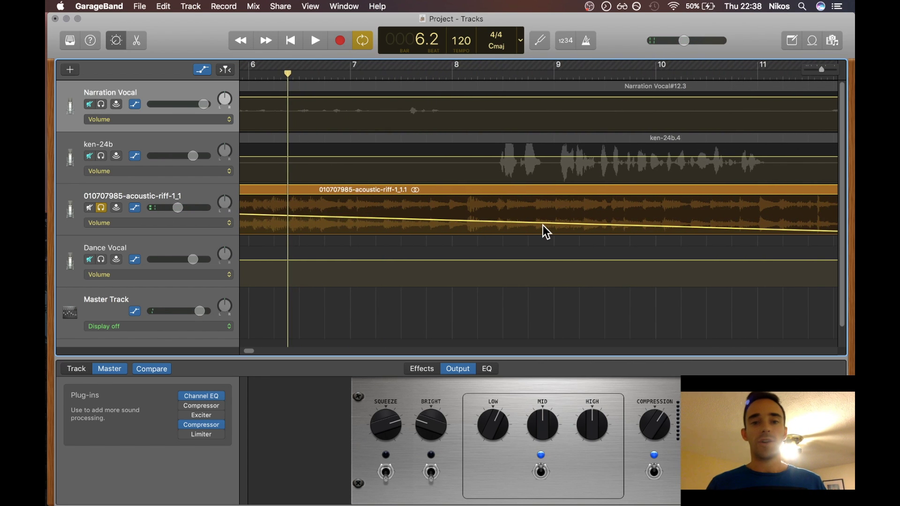
scroll(522, 227, left, 5)
Step: Raise the riff volume point at bar 3, nudge the next one earlier, and add a point after it
drag(459, 224, 458, 206)
mouse_move(512, 208)
mouse_down()
mouse_move(493, 209)
mouse_move(466, 234)
mouse_move(494, 234)
mouse_move(503, 209)
mouse_up()
click(527, 209)
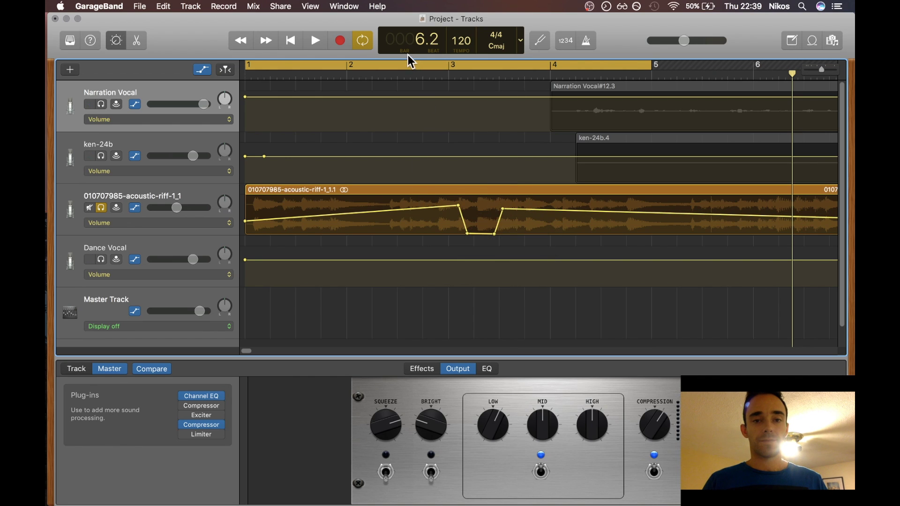
Step: Play the riff from bar 2 to audition the new volume dip
click(395, 75)
key(space)
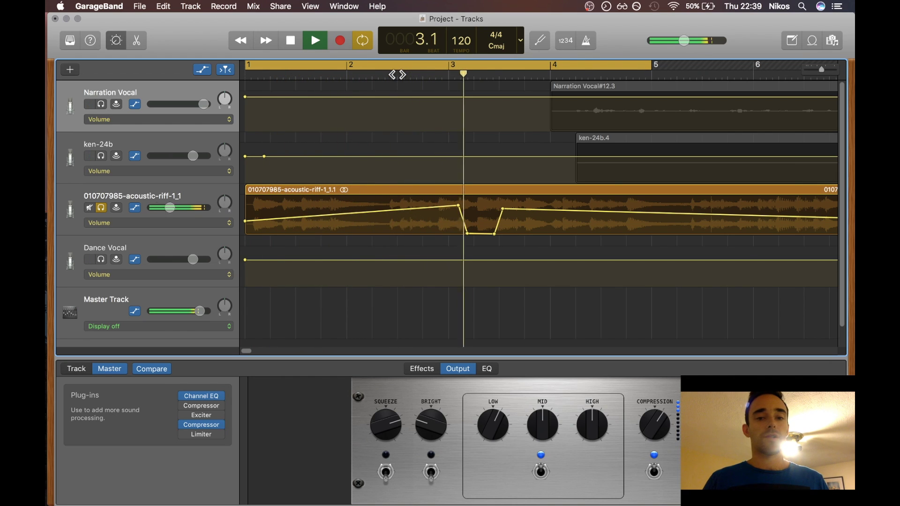
key(space)
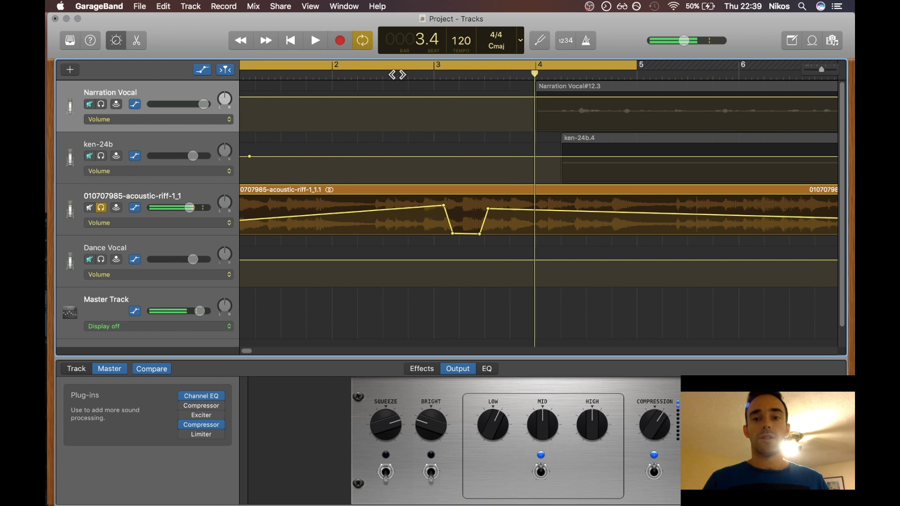
scroll(634, 244, right, 15)
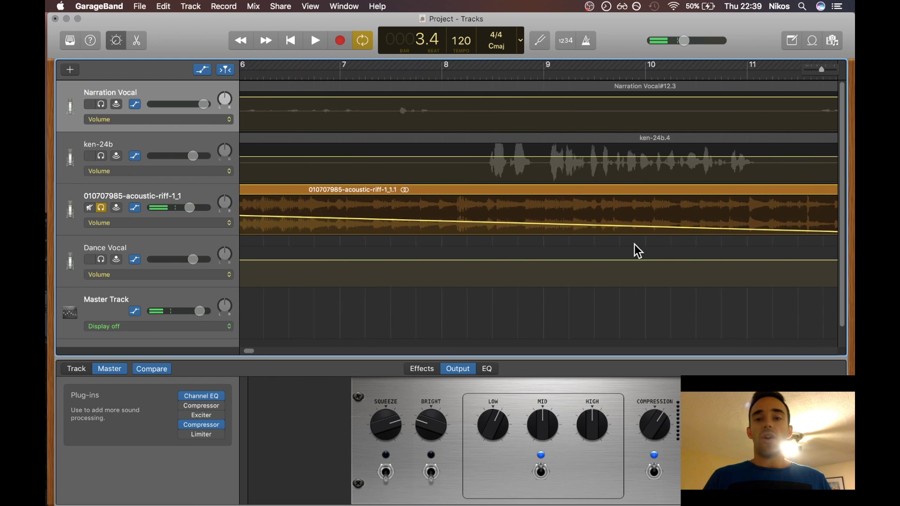
scroll(634, 244, right, 5)
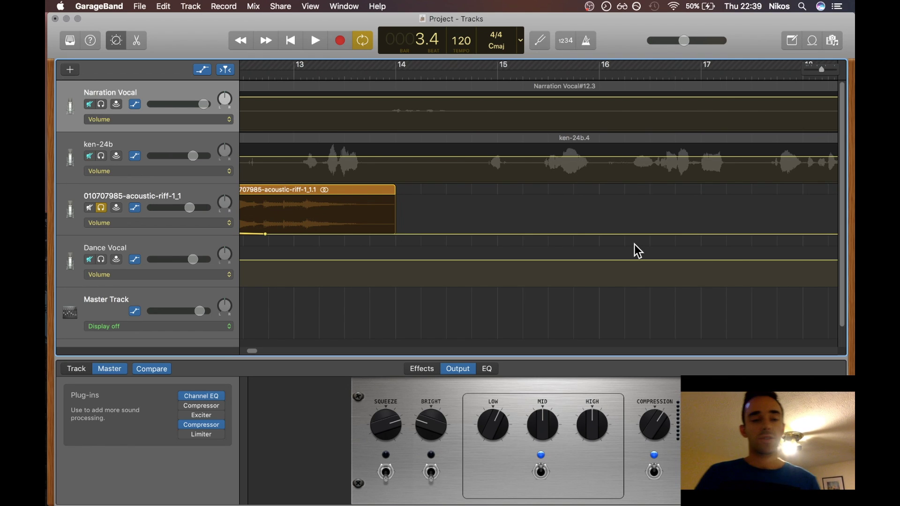
scroll(634, 244, left, 20)
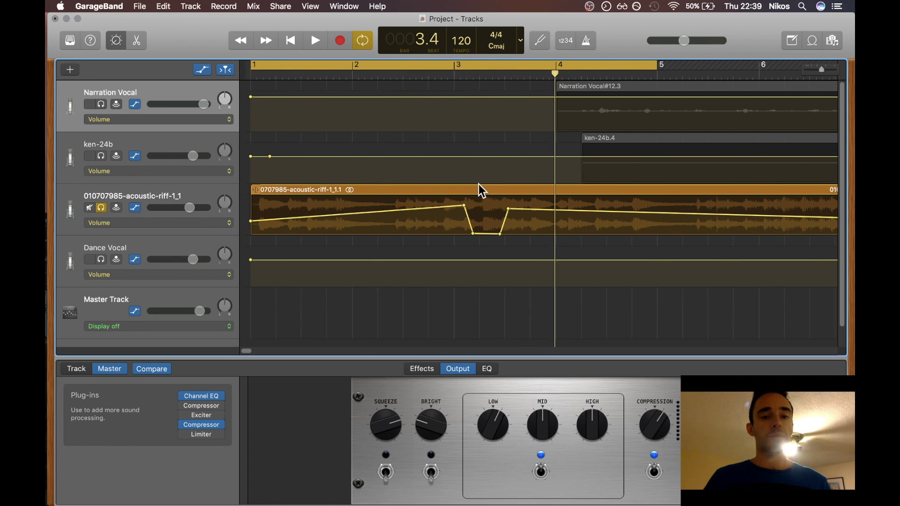
click(147, 6)
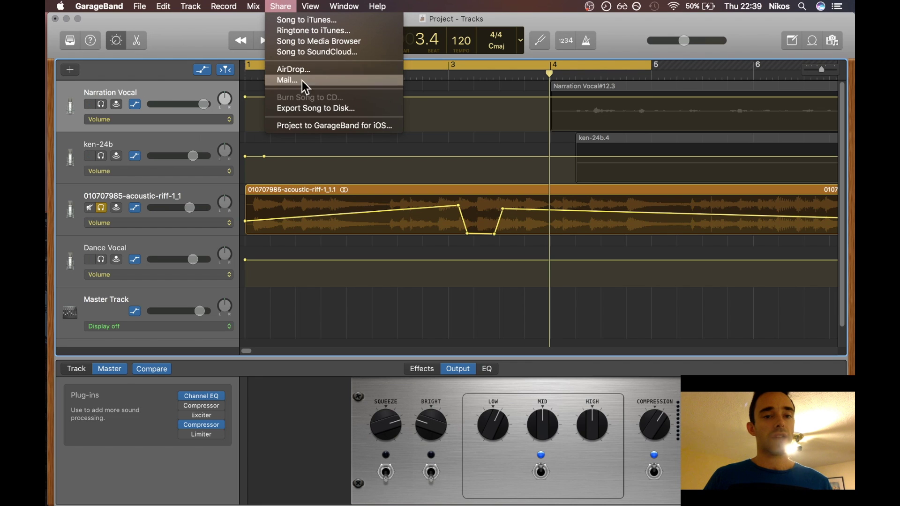
click(316, 106)
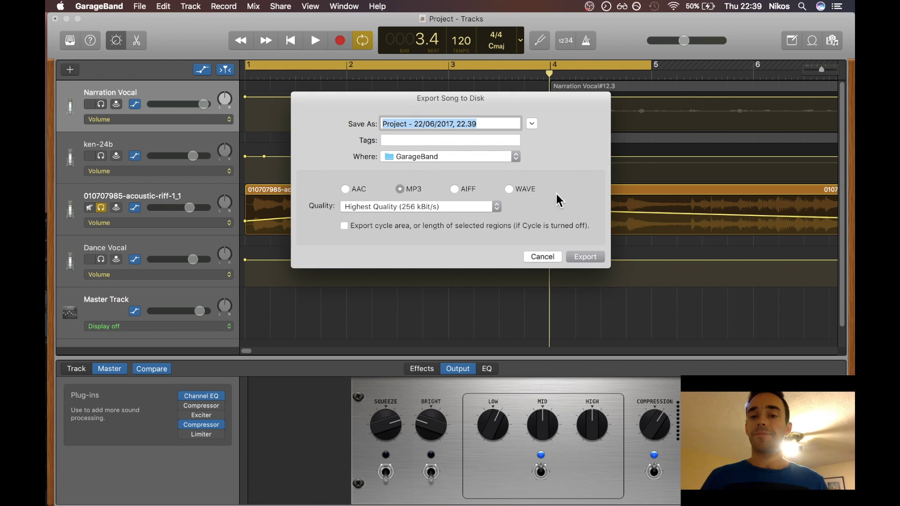
click(549, 257)
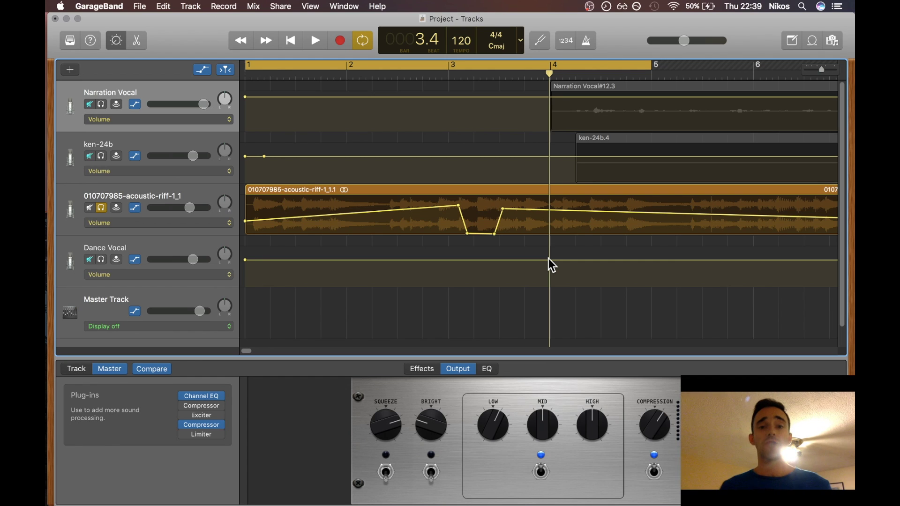